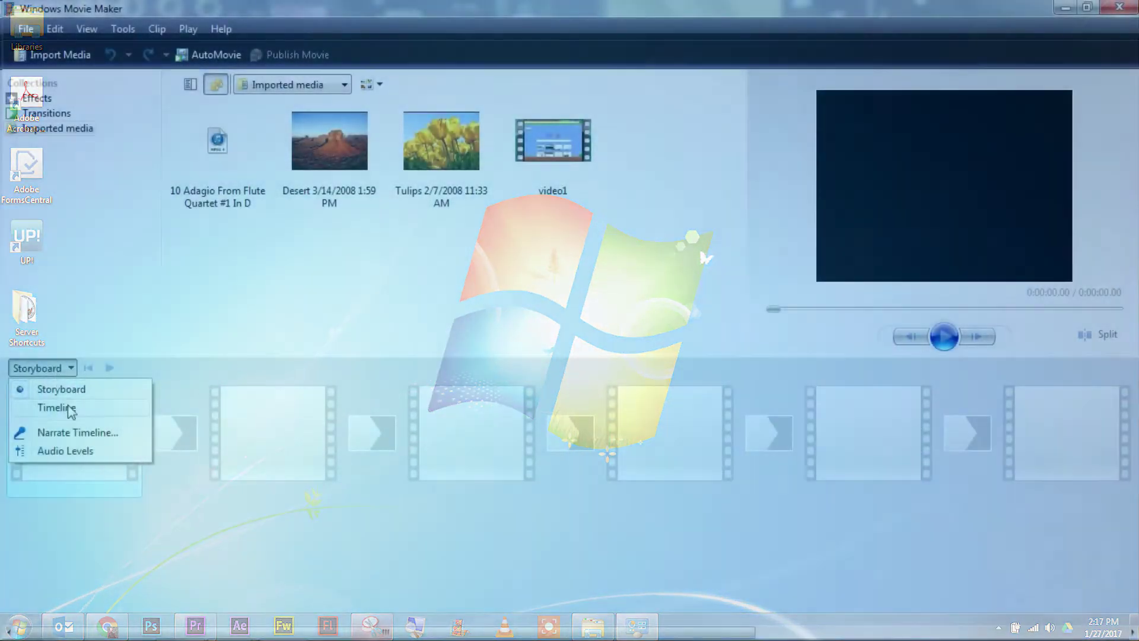
Switch to Timeline view and change the aspect ratio from 4:3 to widescreen 16:9 in Advanced options.
{"action": "left_click", "coordinate": [69, 405]}
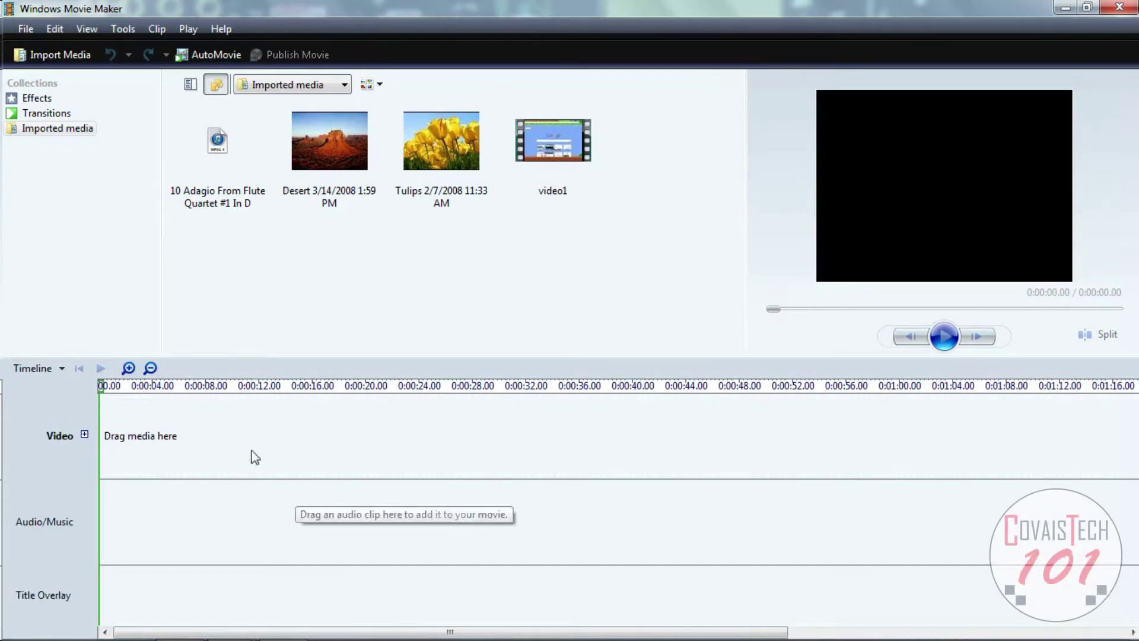
{"action": "left_click", "coordinate": [126, 30]}
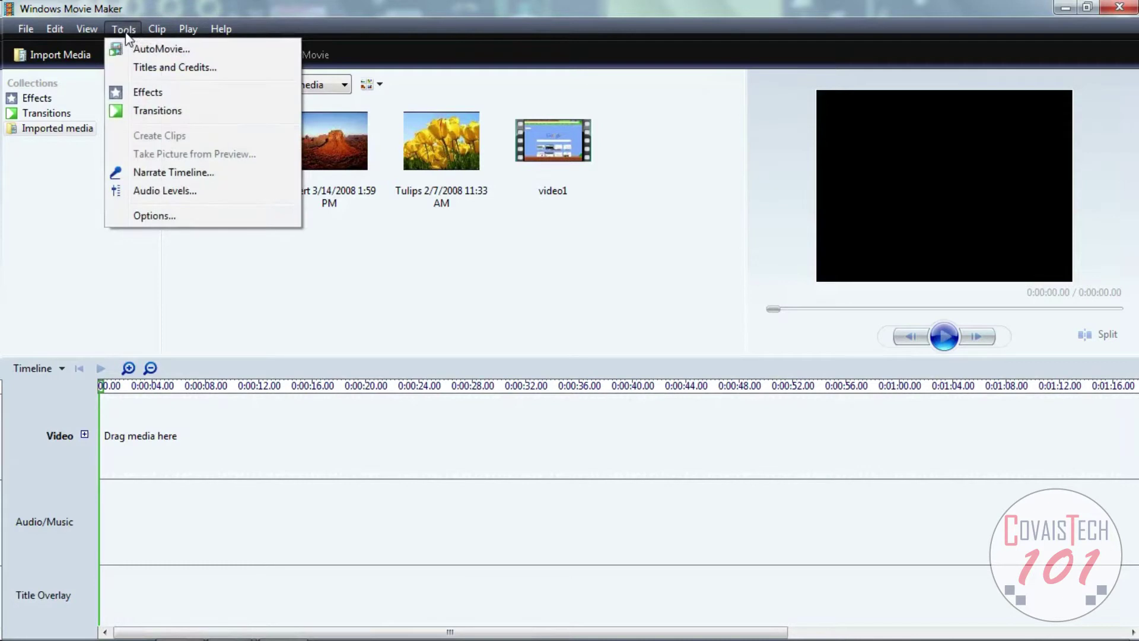
{"action": "left_click", "coordinate": [156, 216]}
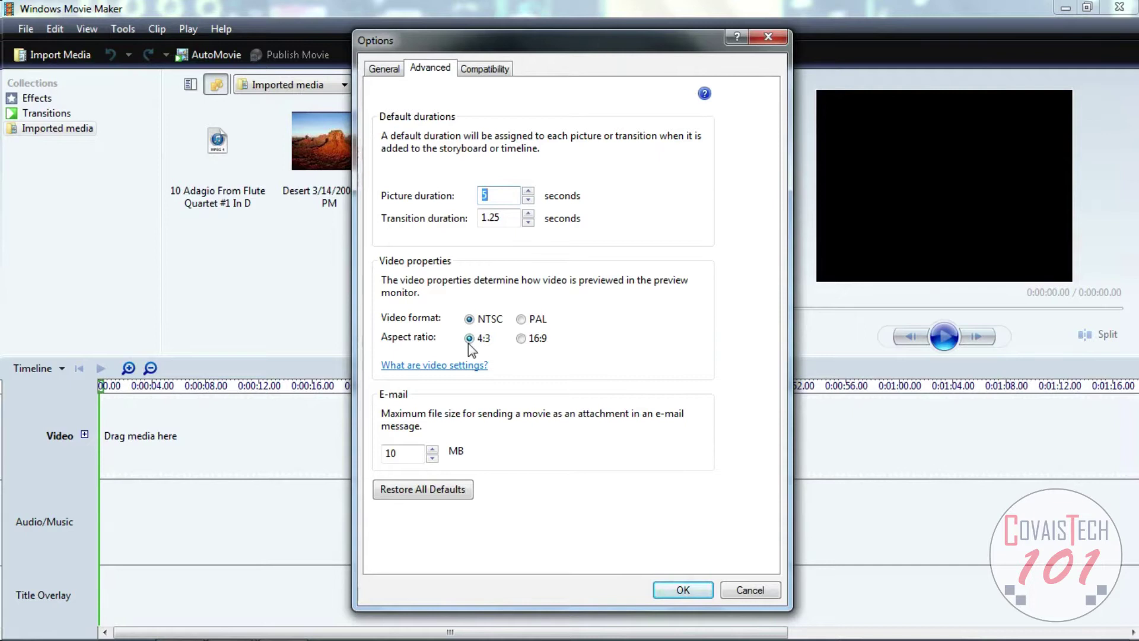
{"action": "left_click", "coordinate": [516, 337]}
{"action": "left_click", "coordinate": [689, 589]}
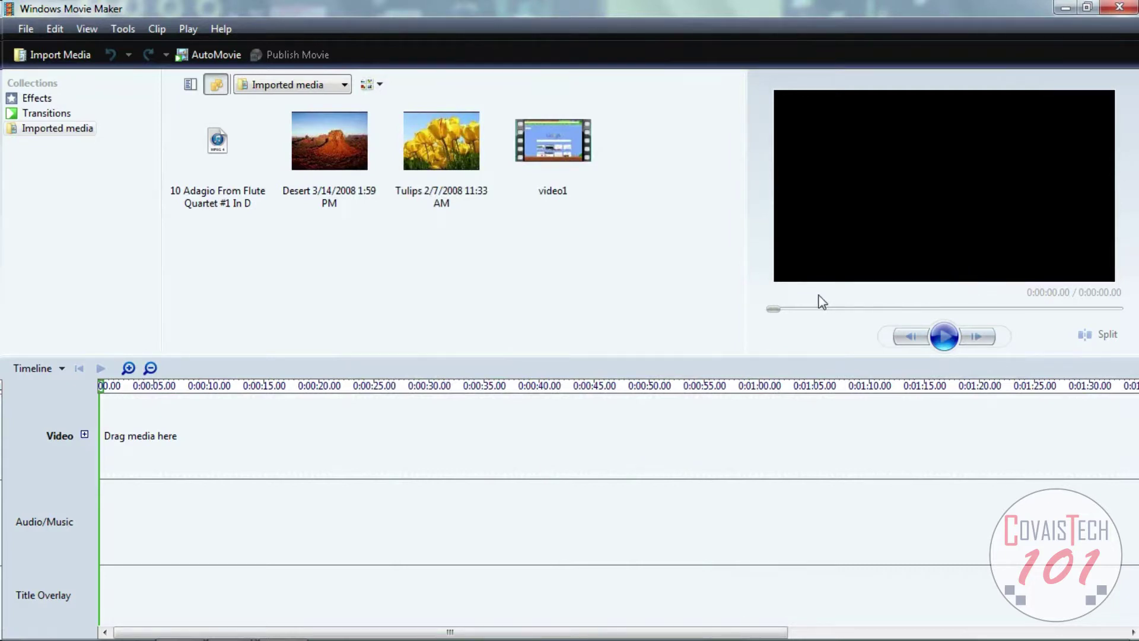
Place Desert, Tulips (stretched to about 8 seconds) and video1 (end trimmed) on the Video track.
{"action": "left_click_drag", "start_coordinate": [317, 130], "coordinate": [124, 426]}
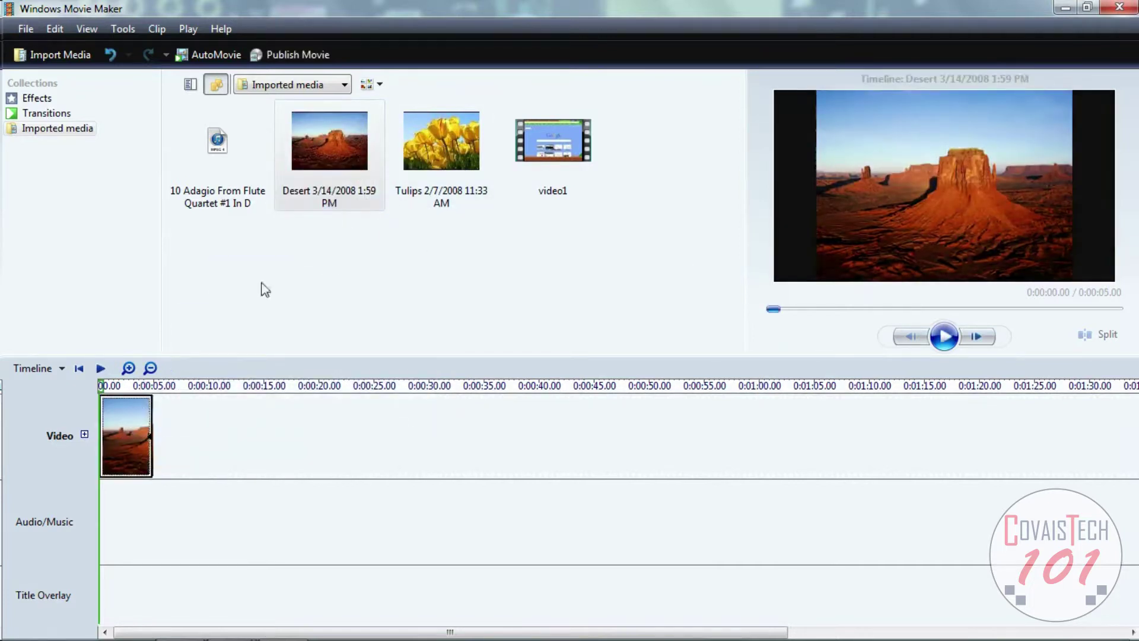
{"action": "left_click_drag", "start_coordinate": [430, 151], "coordinate": [208, 440]}
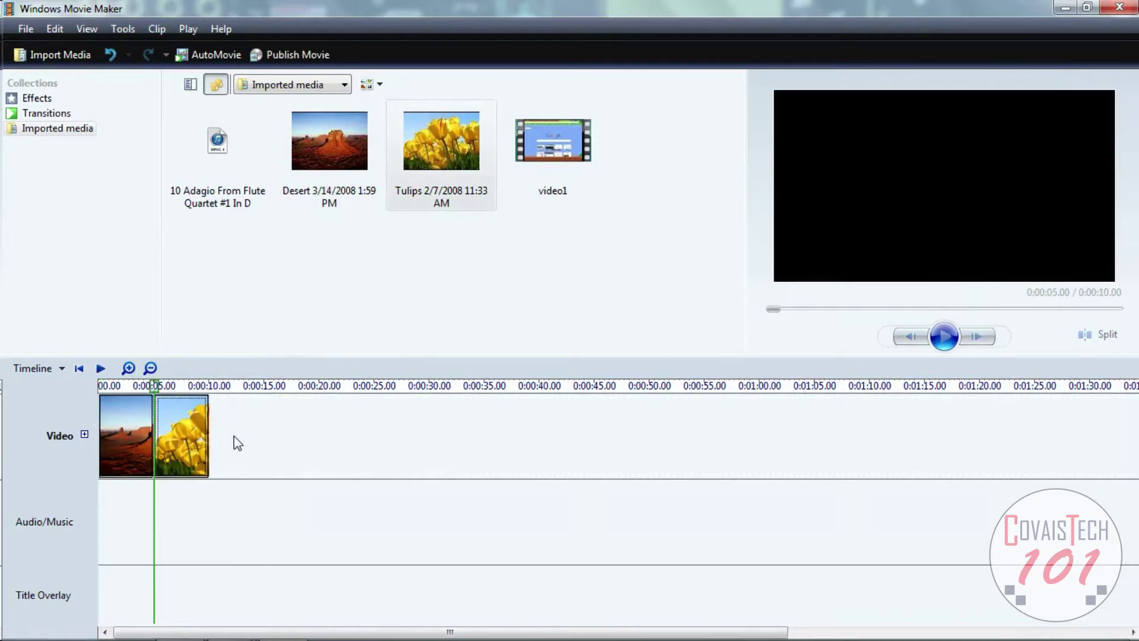
{"action": "left_click_drag", "start_coordinate": [208, 441], "coordinate": [237, 443]}
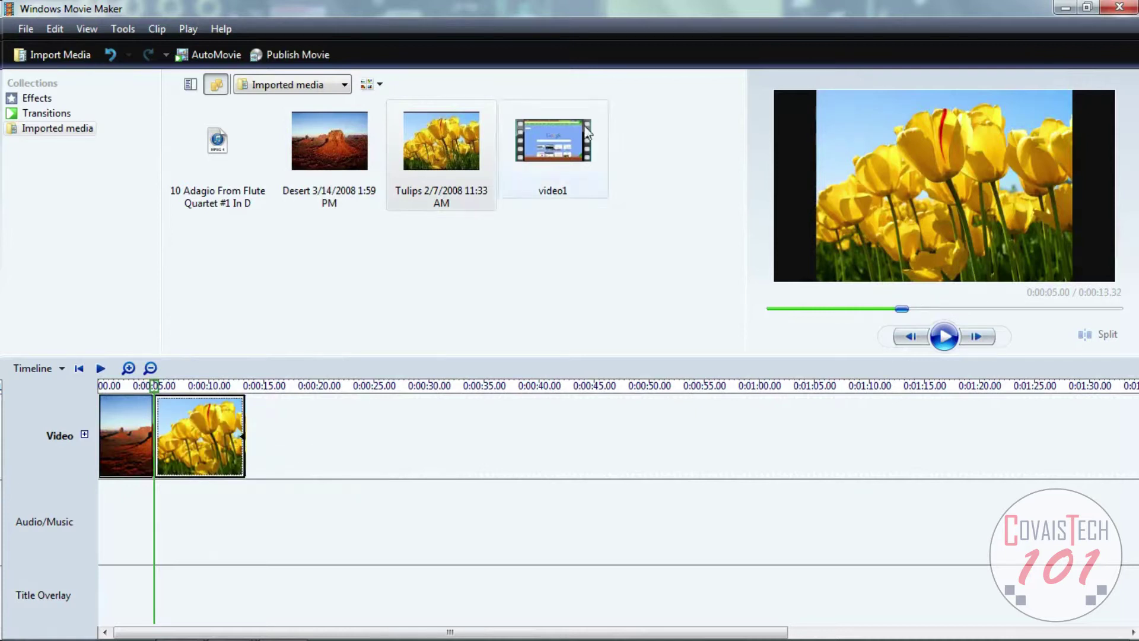
{"action": "left_click_drag", "start_coordinate": [553, 141], "coordinate": [255, 445]}
{"action": "left_click_drag", "start_coordinate": [614, 434], "coordinate": [336, 434]}
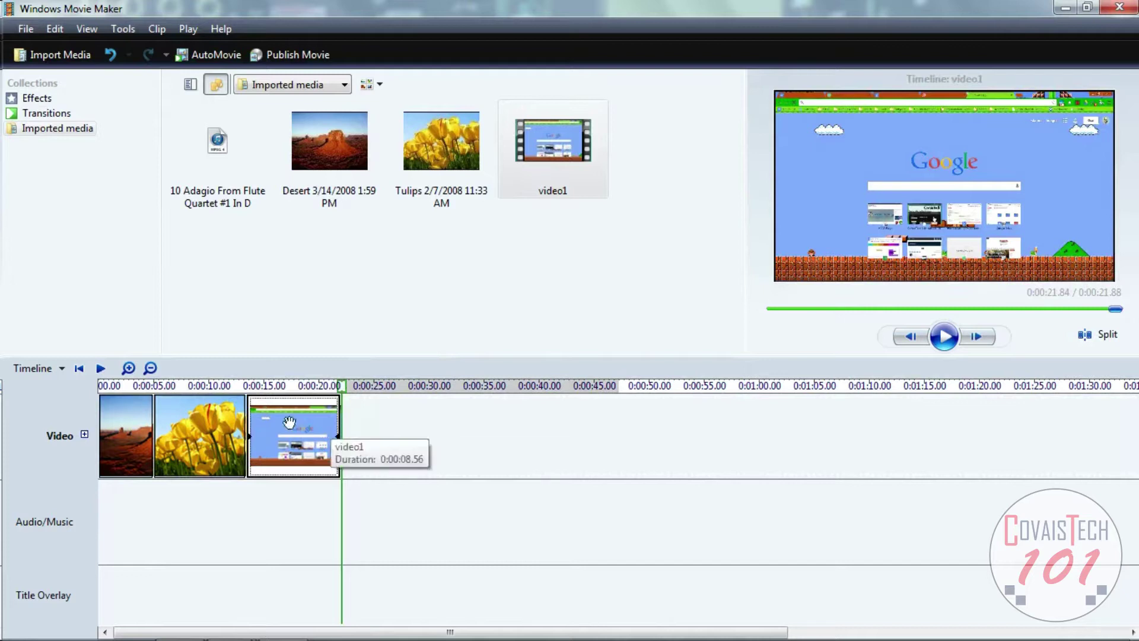
Apply the Ease In effect from the Effects collection to the Desert clip.
{"action": "left_click", "coordinate": [129, 422]}
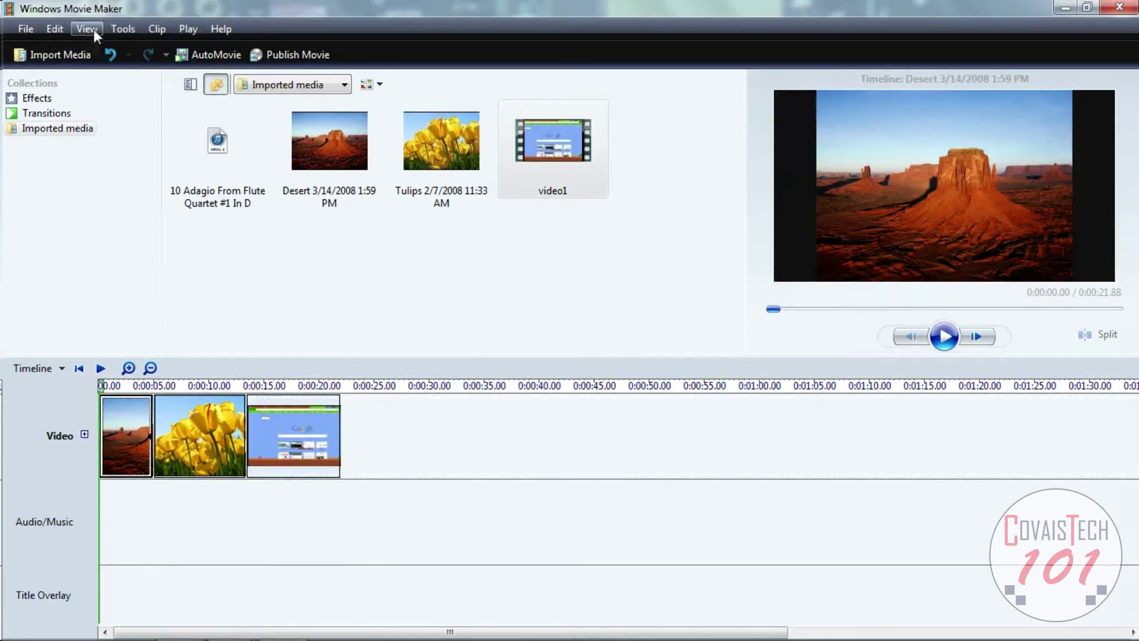
{"action": "left_click", "coordinate": [120, 28]}
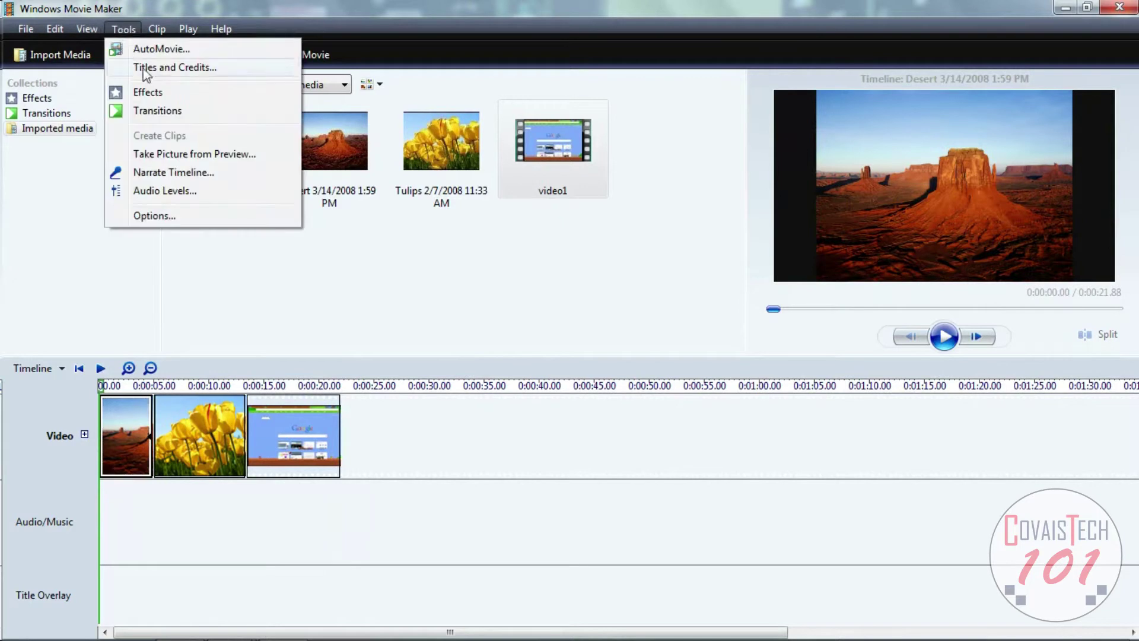
{"action": "left_click", "coordinate": [147, 94]}
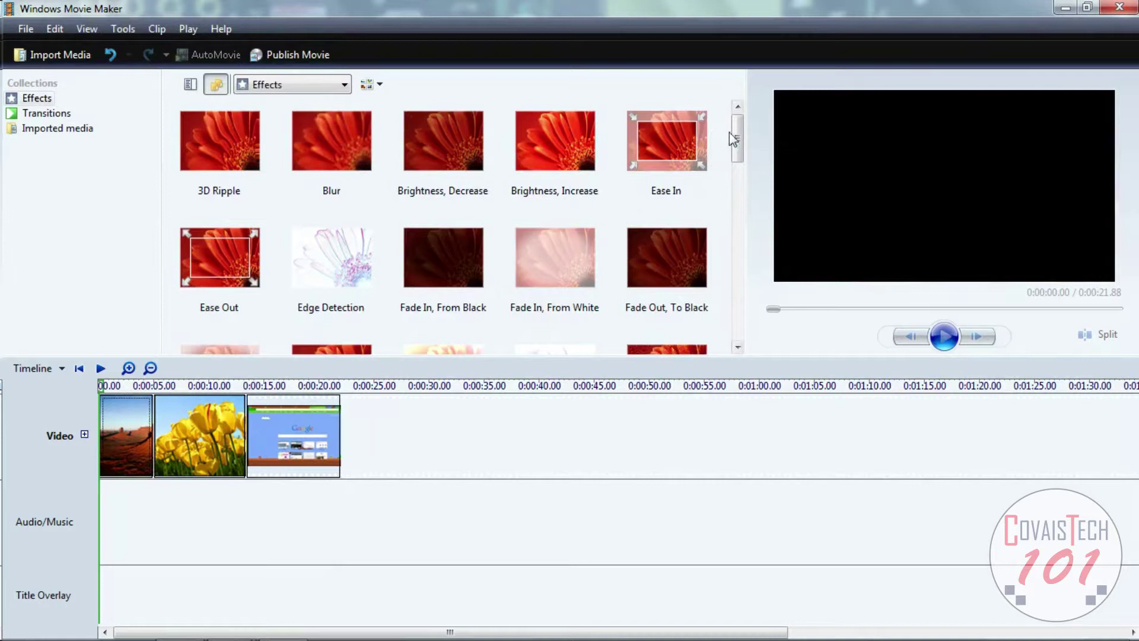
{"action": "scroll", "coordinate": [733, 134], "scroll_direction": "down", "scroll_amount": 1}
{"action": "scroll", "coordinate": [734, 132], "scroll_direction": "up", "scroll_amount": 1}
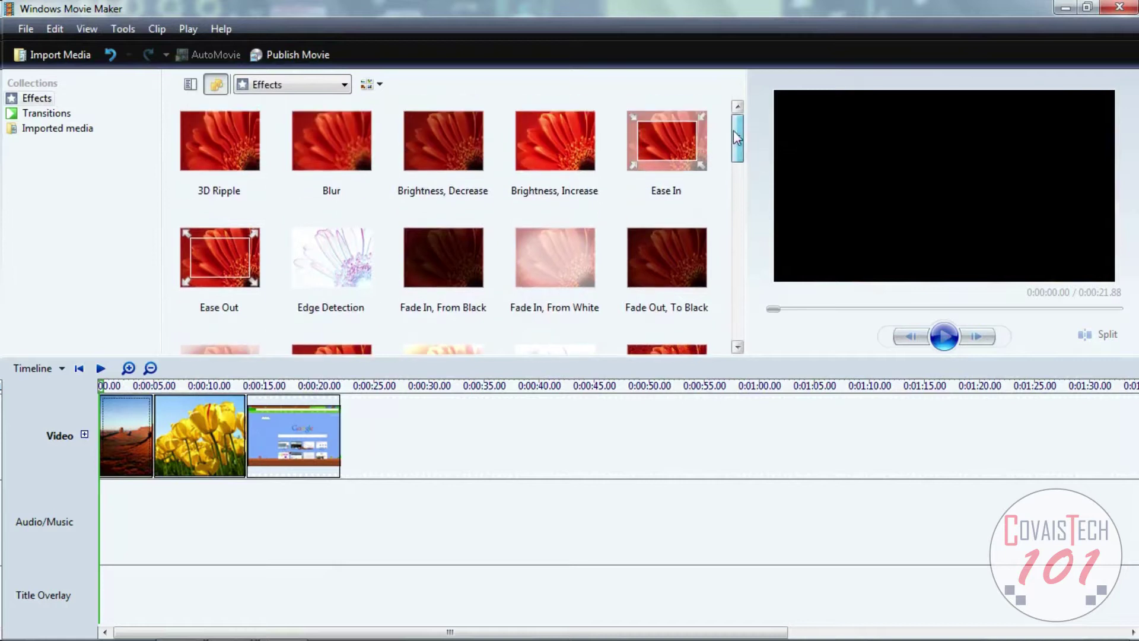
{"action": "left_click", "coordinate": [670, 144]}
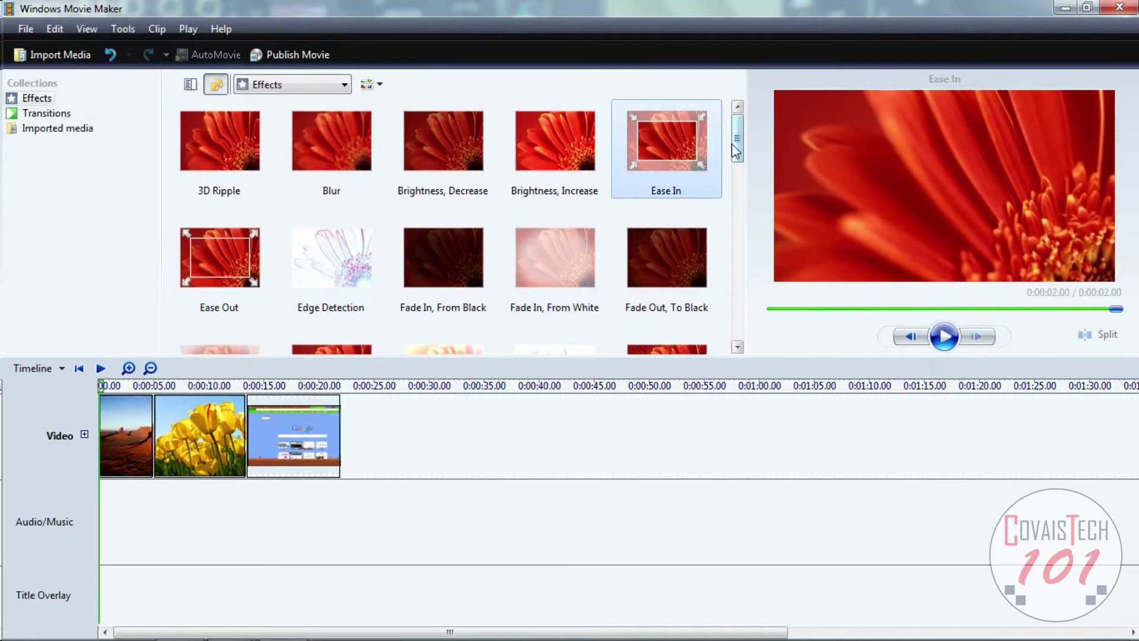
{"action": "scroll", "coordinate": [739, 167], "scroll_direction": "down", "scroll_amount": 1}
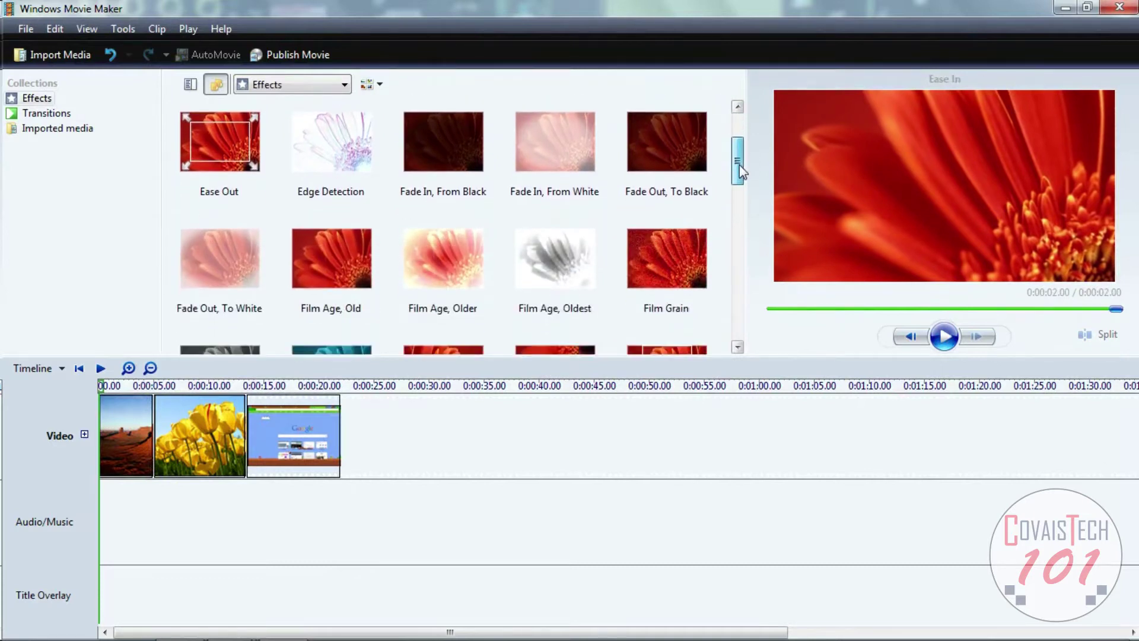
{"action": "scroll", "coordinate": [739, 165], "scroll_direction": "up", "scroll_amount": 1}
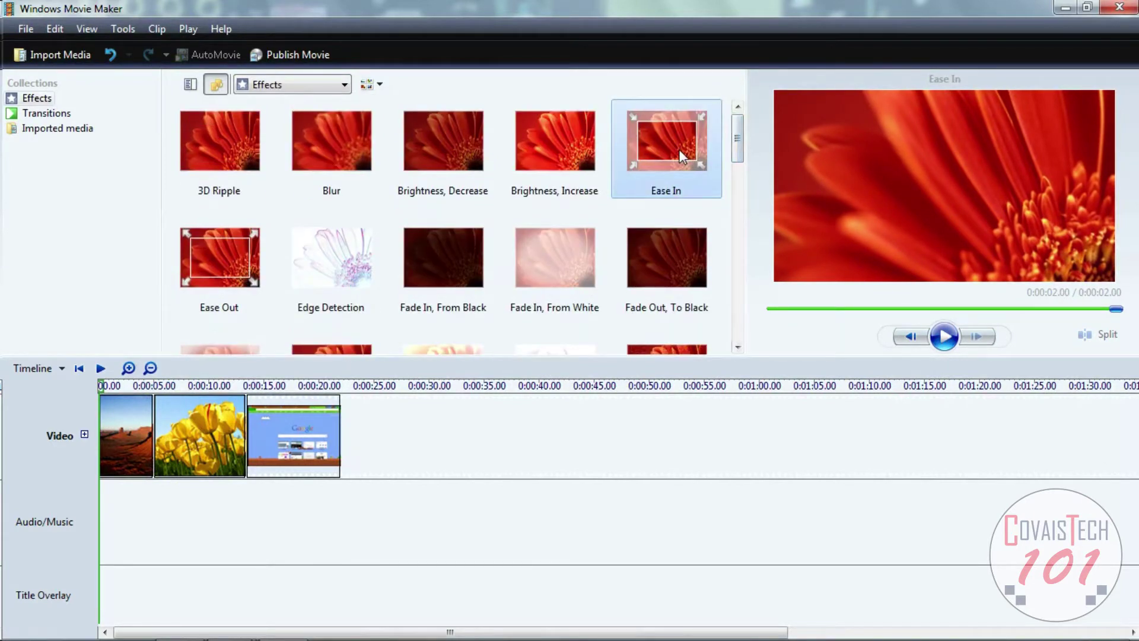
{"action": "left_click_drag", "start_coordinate": [679, 147], "coordinate": [119, 430]}
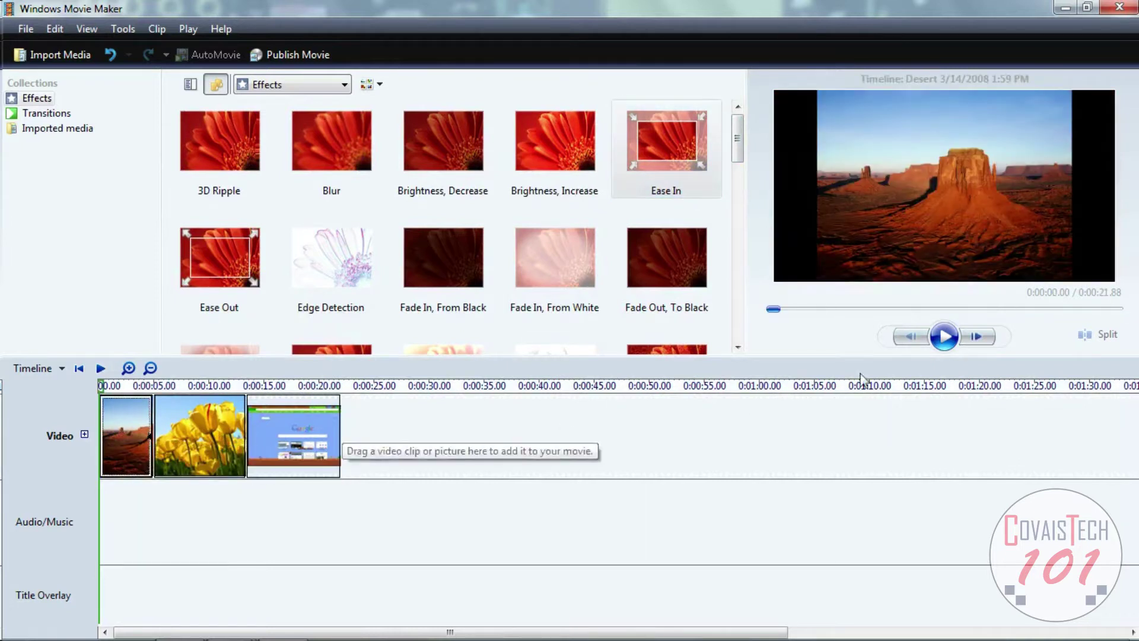
Play and pause the preview, rewind it to the start, and select the Tulips clip.
{"action": "left_click", "coordinate": [944, 336]}
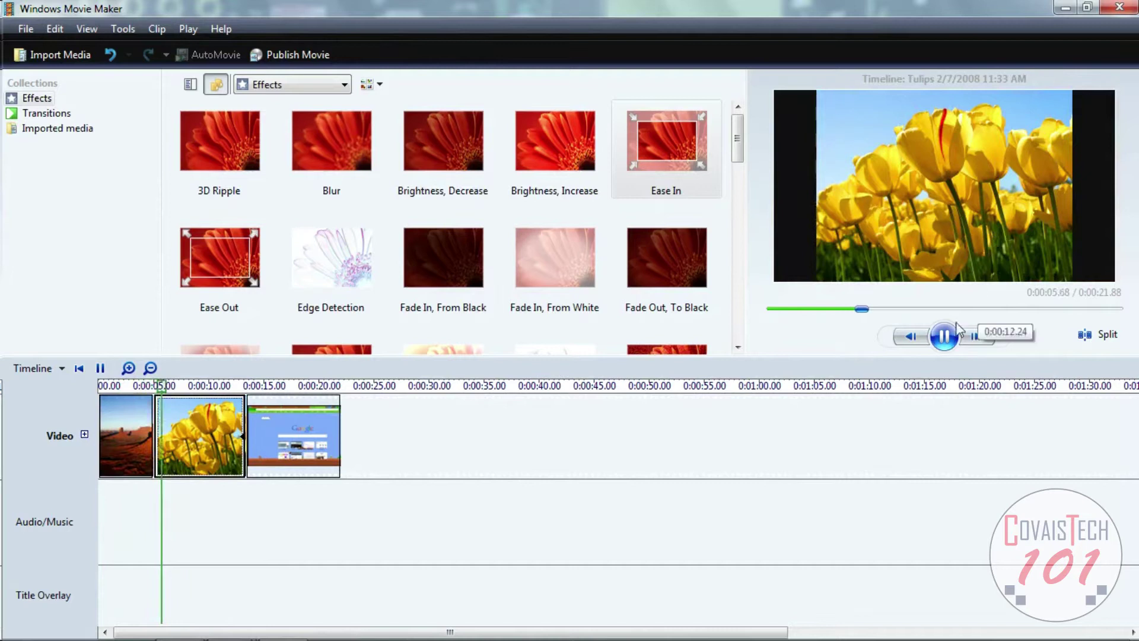
{"action": "left_click", "coordinate": [944, 338]}
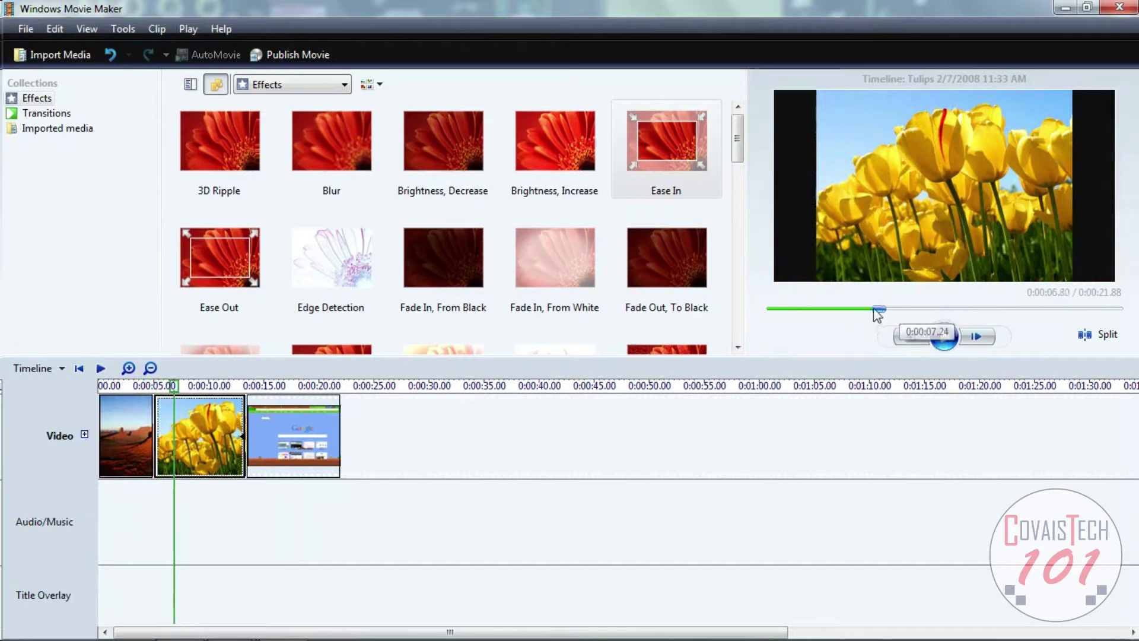
{"action": "left_click_drag", "start_coordinate": [879, 309], "coordinate": [768, 313]}
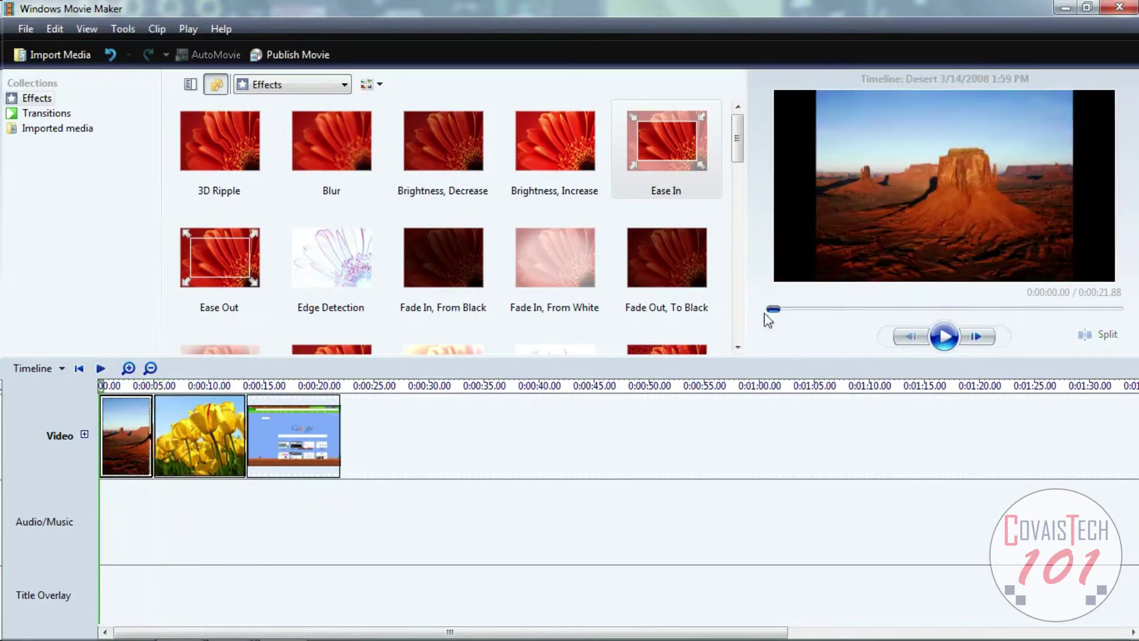
{"action": "left_click", "coordinate": [187, 426]}
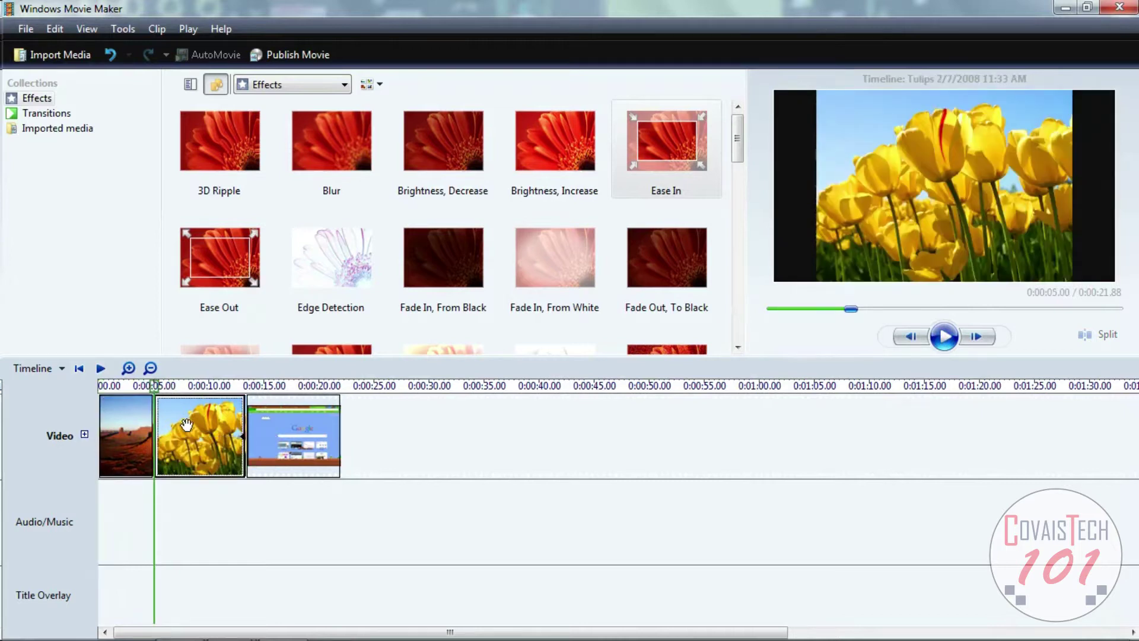
Overlay the title 'Welcome to the Class!' on the Tulips clip.
{"action": "left_click", "coordinate": [123, 28]}
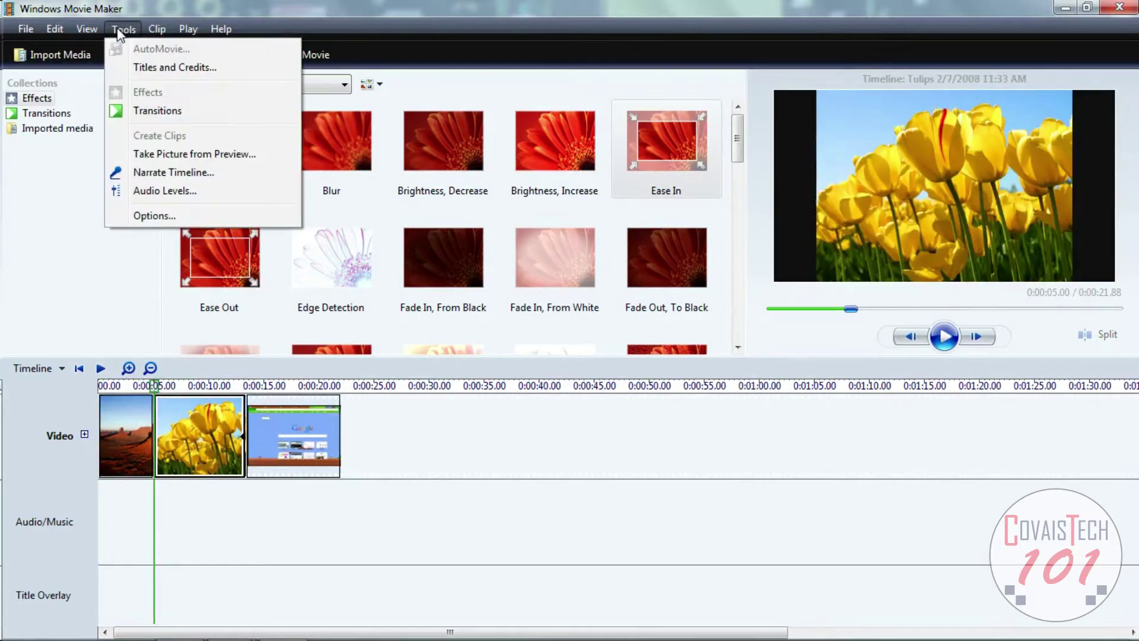
{"action": "left_click", "coordinate": [137, 68]}
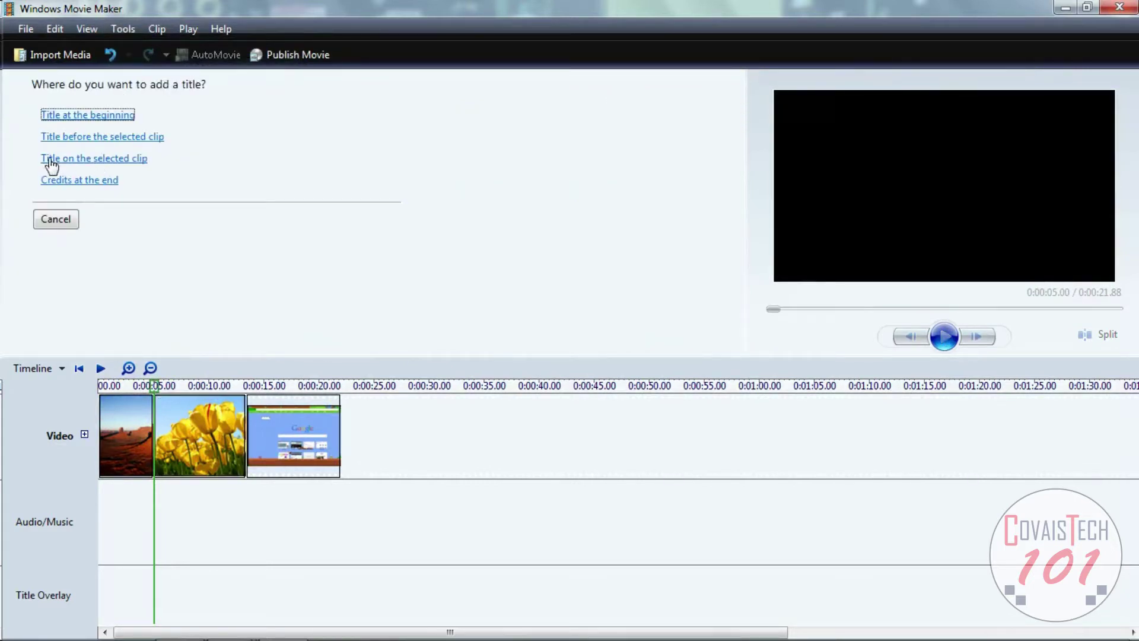
{"action": "left_click", "coordinate": [83, 159]}
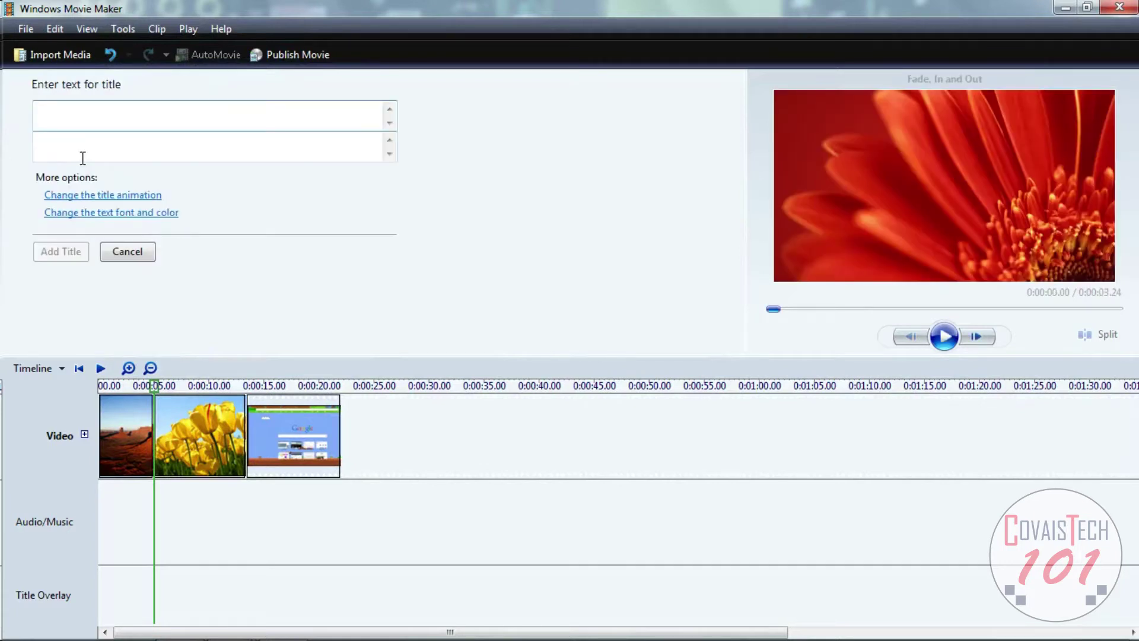
{"action": "type", "text": "Welcome to"}
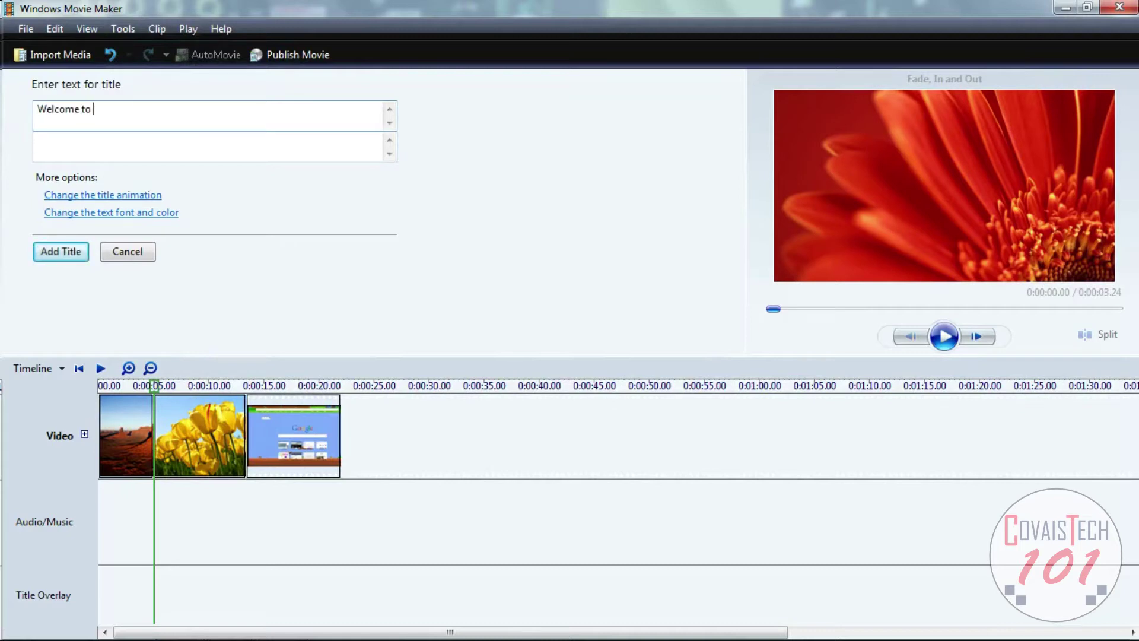
{"action": "type", "text": " the Class"}
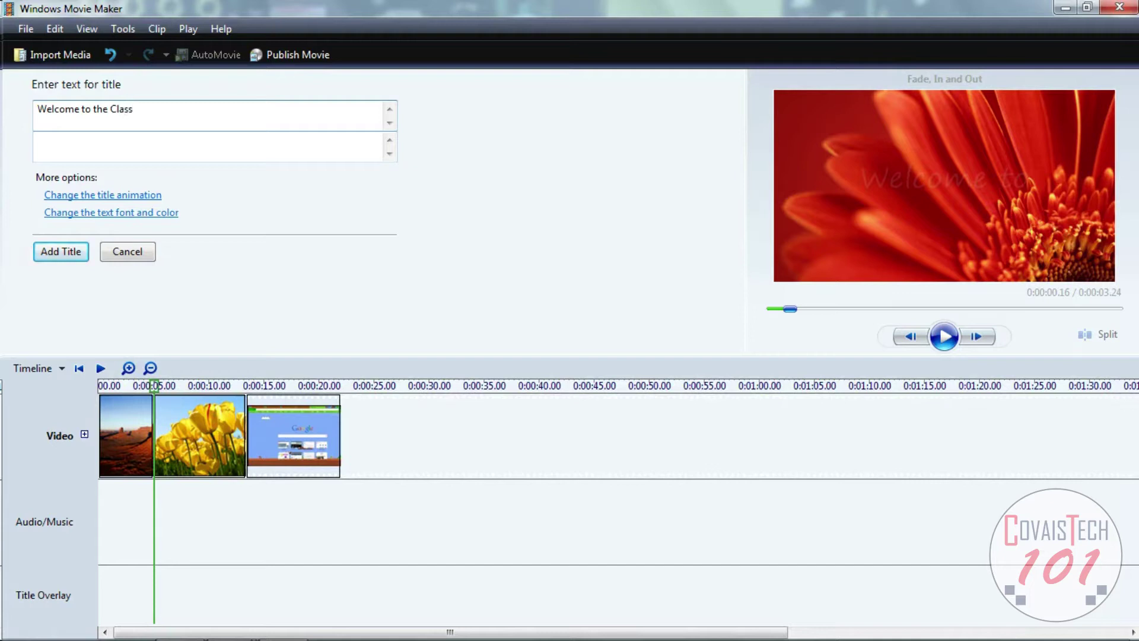
{"action": "type", "text": "!"}
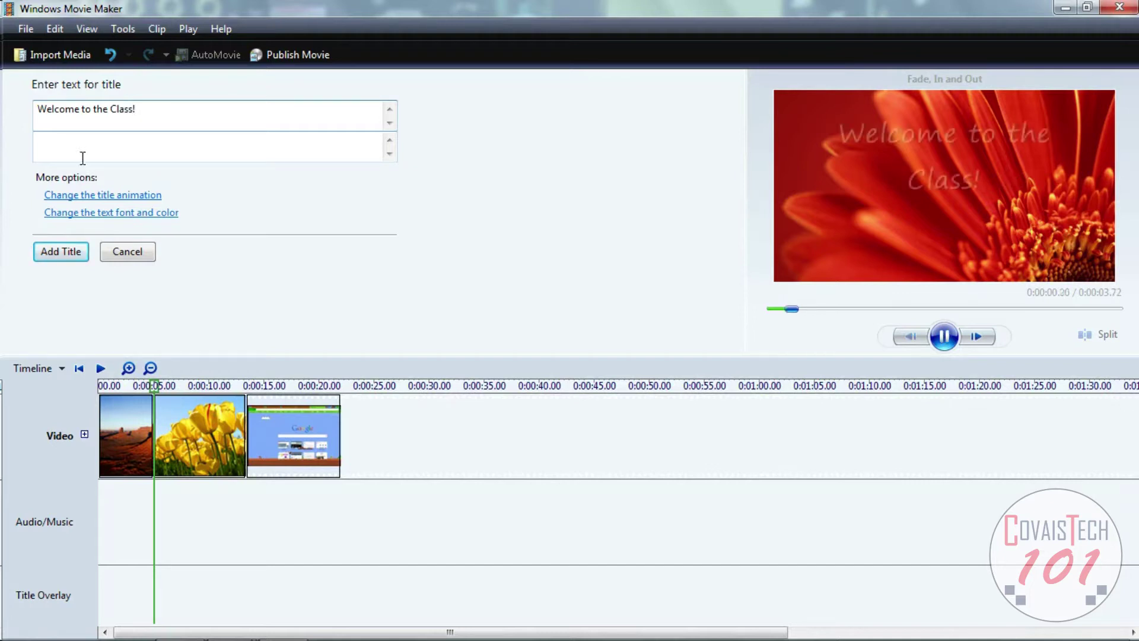
{"action": "left_click", "coordinate": [67, 253]}
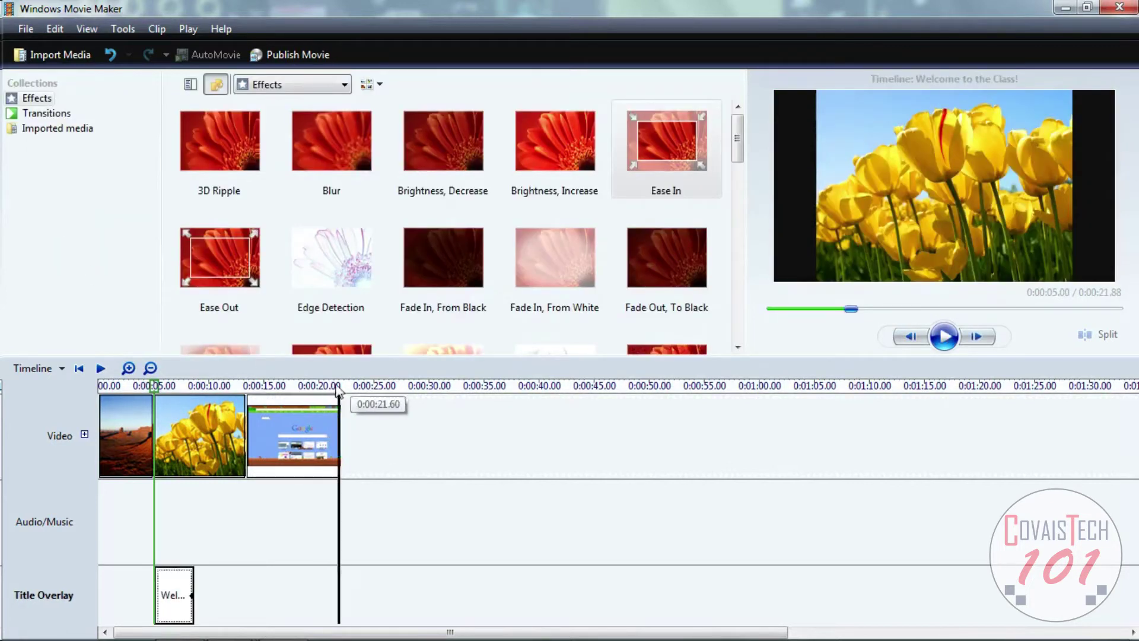
Add closing credits with heading 'Thanks for Watching!' and the line Cast / 3rd Grade.
{"action": "left_click", "coordinate": [124, 29]}
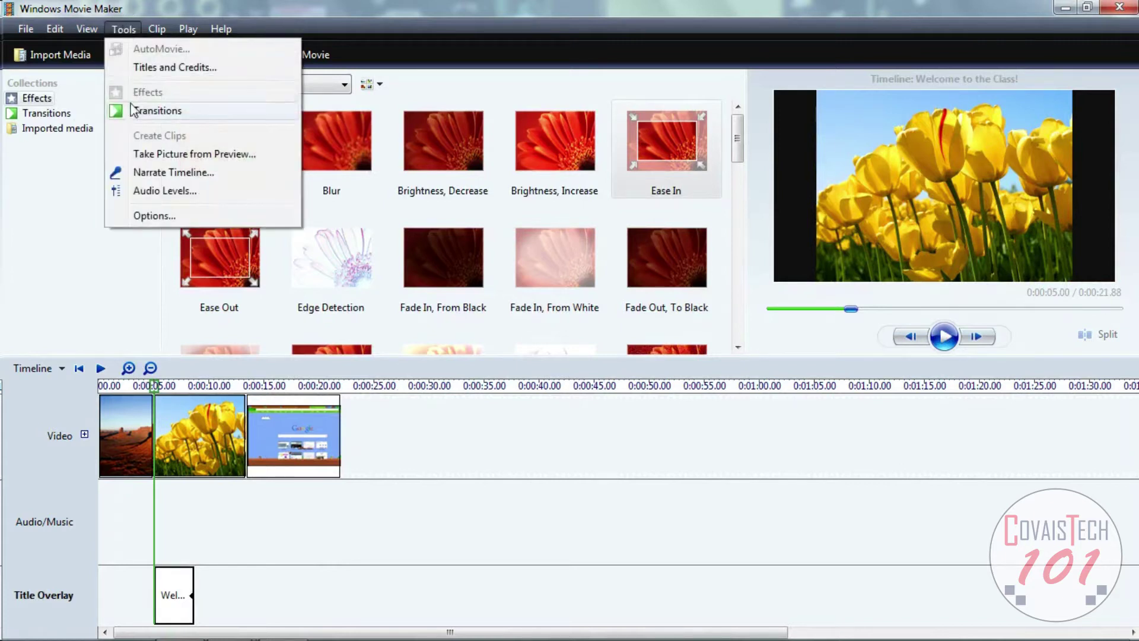
{"action": "left_click", "coordinate": [154, 66]}
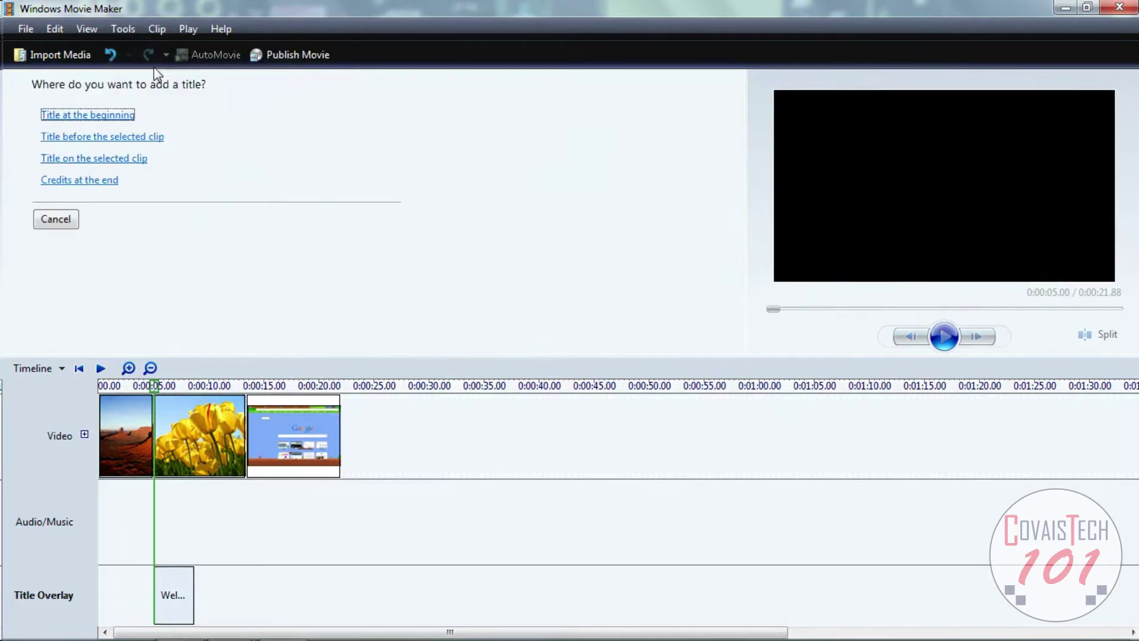
{"action": "left_click", "coordinate": [86, 182]}
{"action": "type", "text": "Thanks for Watching!"}
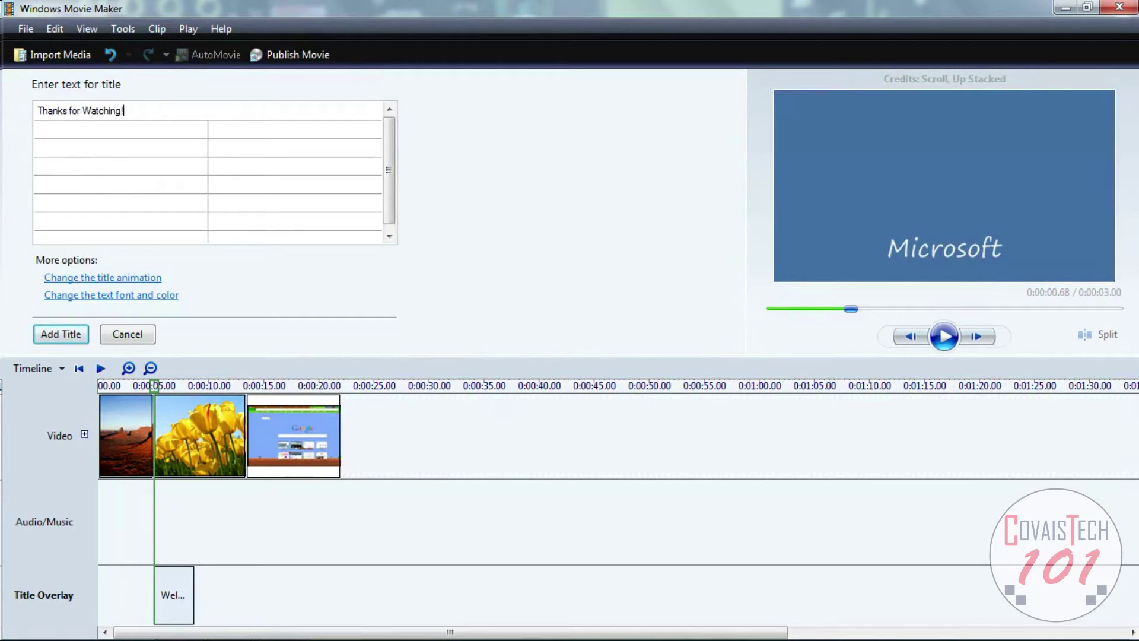
{"action": "key", "text": "Return"}
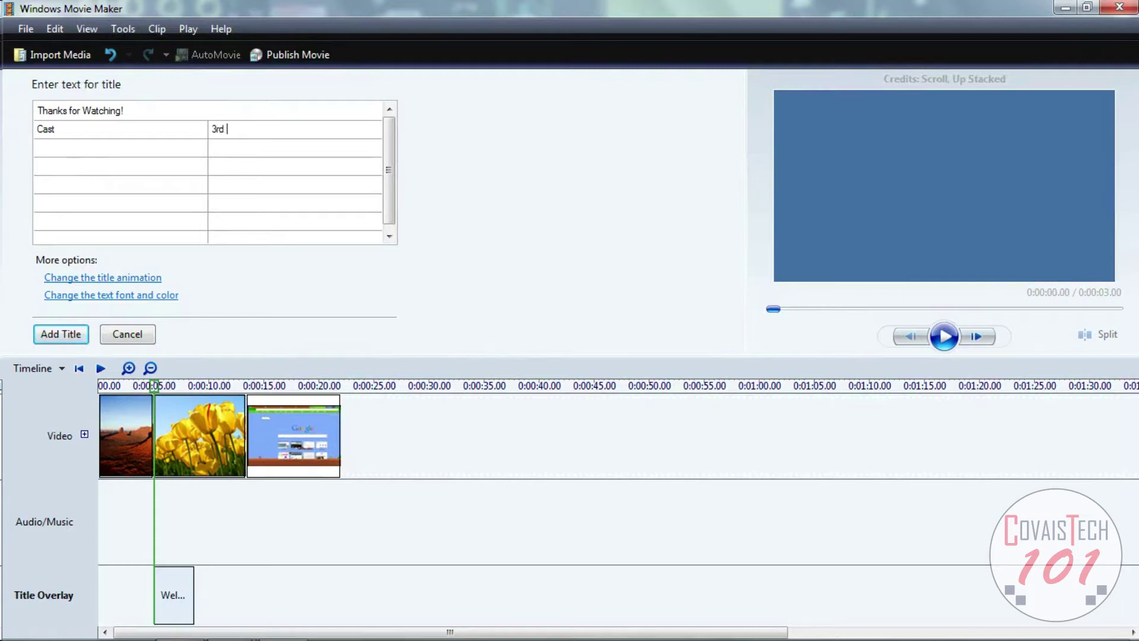
{"action": "type", "text": "ade"}
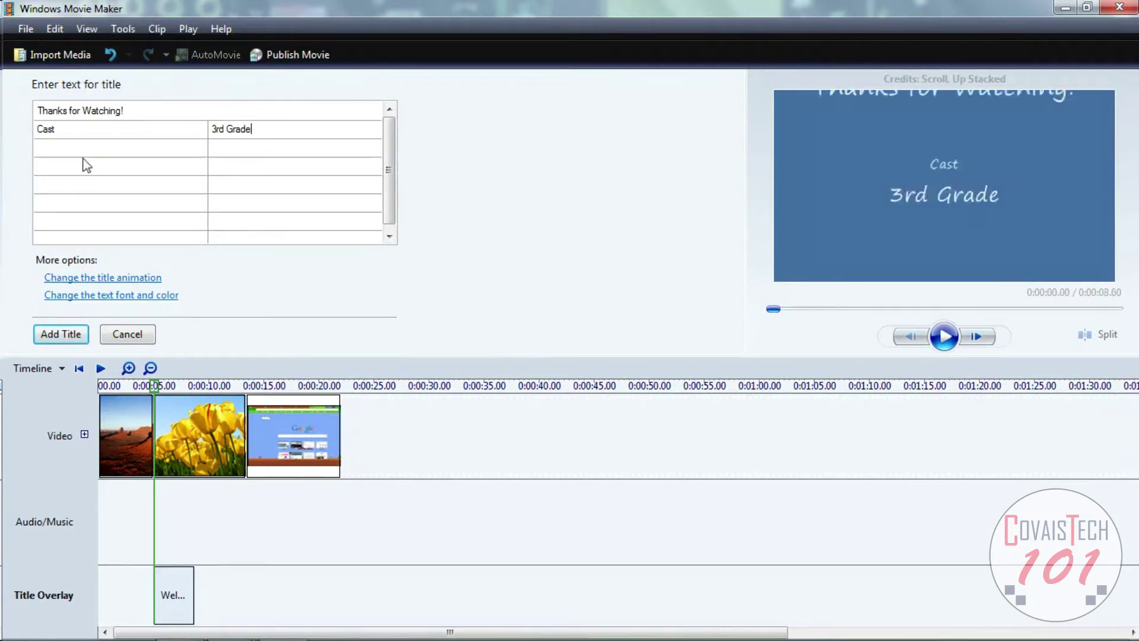
{"action": "left_click", "coordinate": [87, 335]}
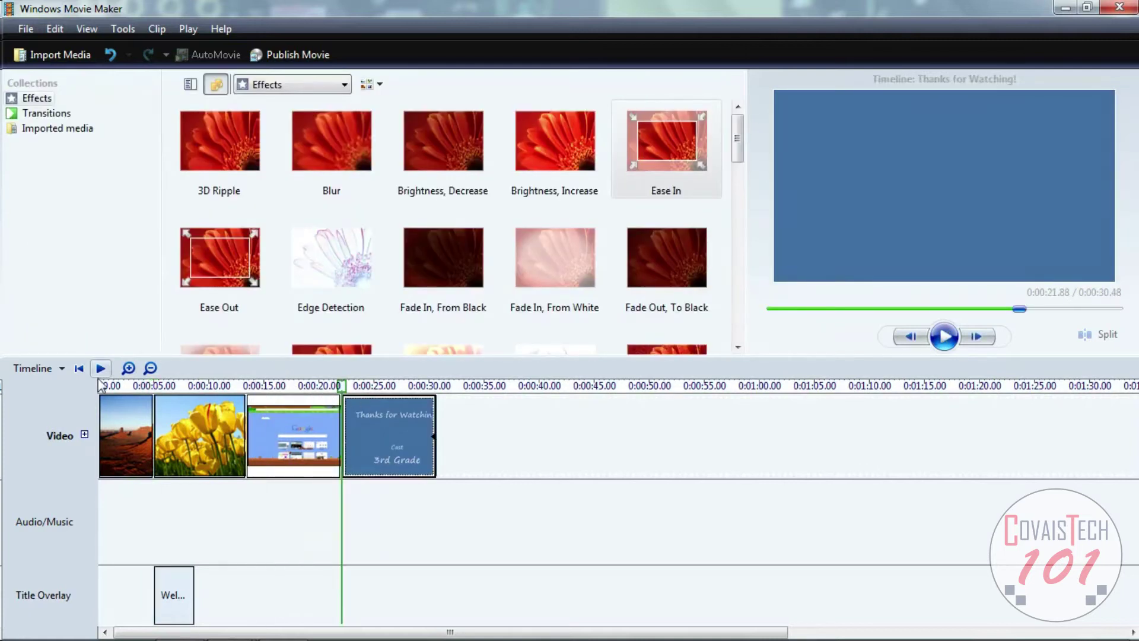
{"action": "left_click", "coordinate": [102, 404]}
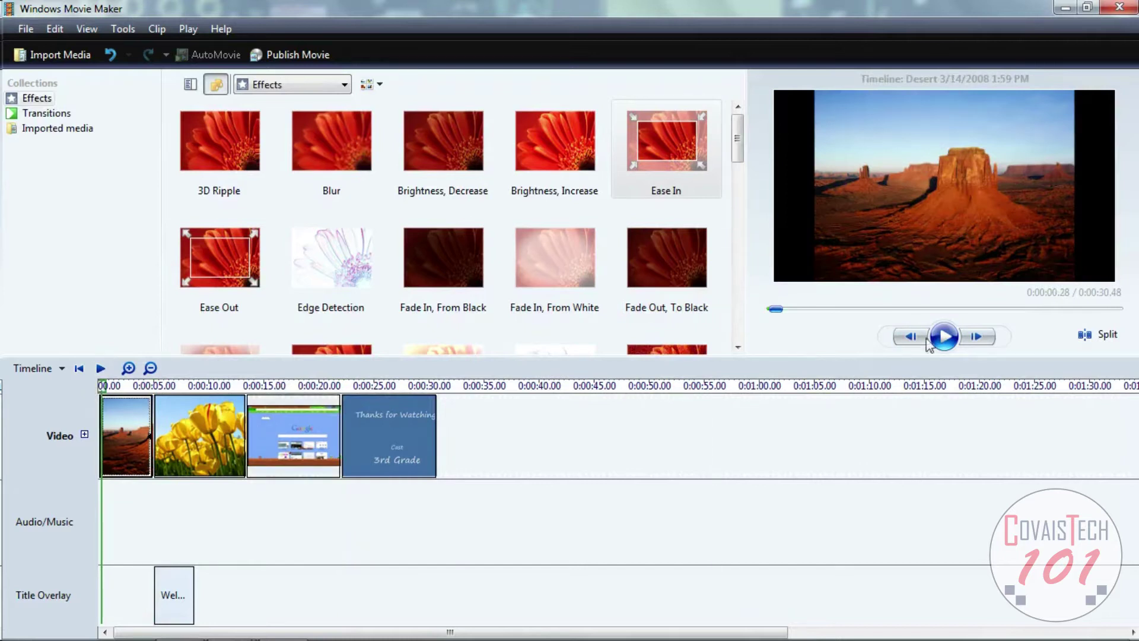
{"action": "left_click", "coordinate": [944, 337]}
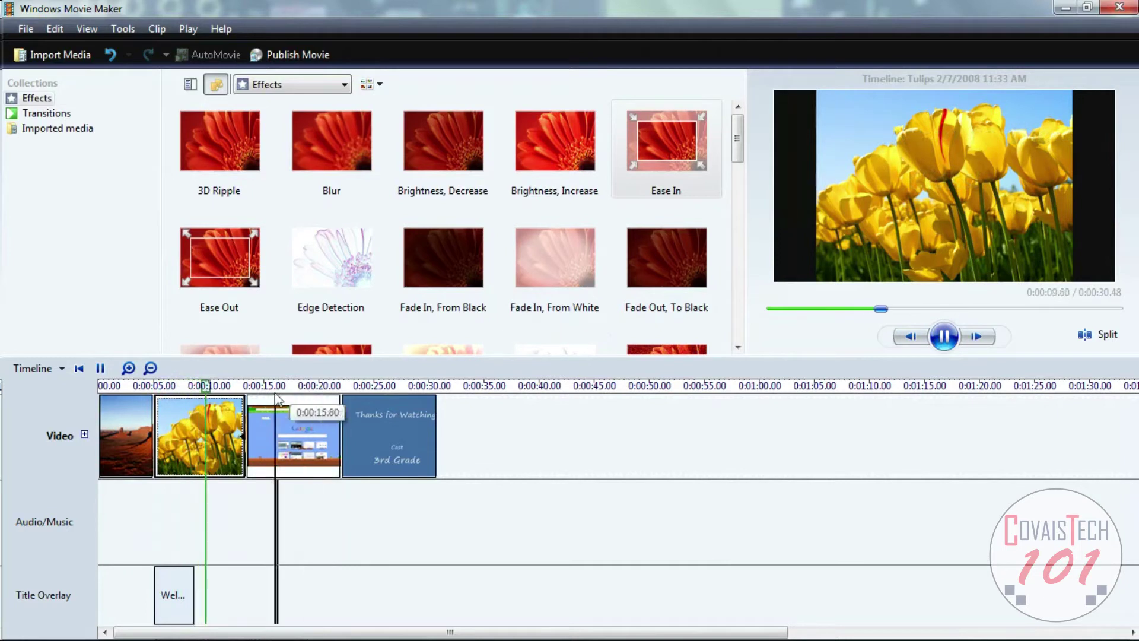
{"action": "left_click", "coordinate": [245, 387]}
{"action": "left_click_drag", "start_coordinate": [242, 386], "coordinate": [327, 387]}
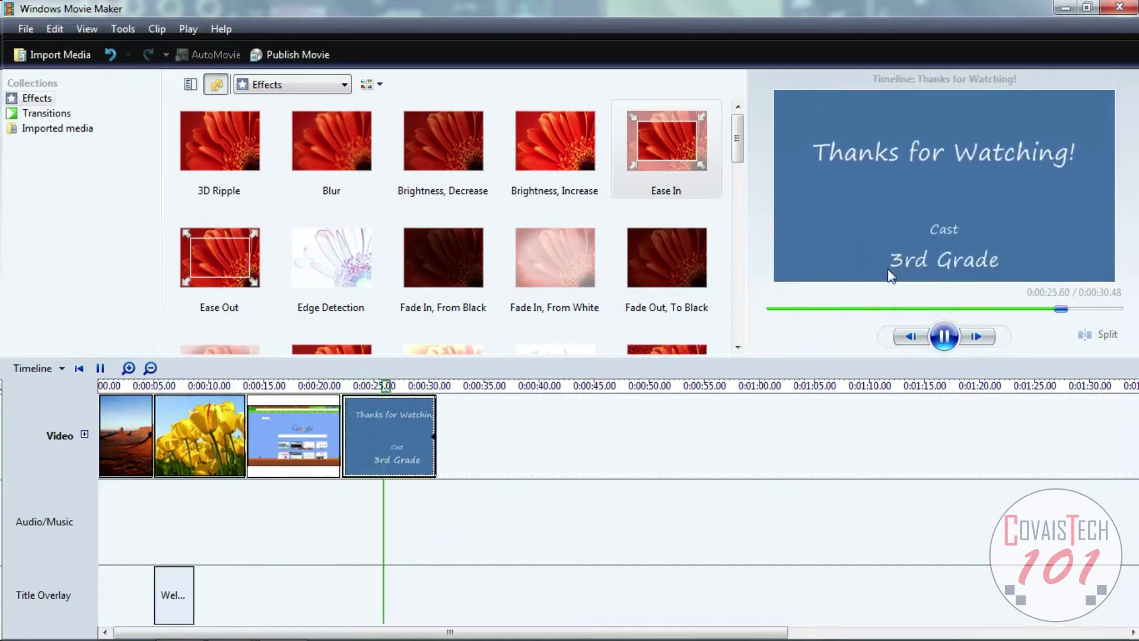
{"action": "left_click", "coordinate": [944, 336]}
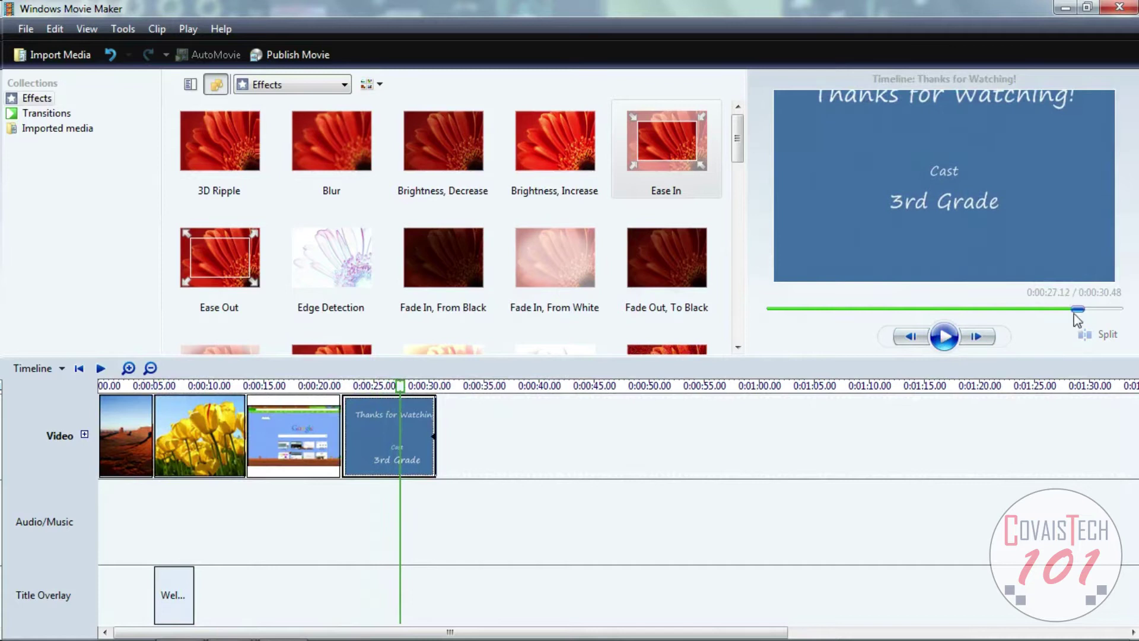
{"action": "left_click_drag", "start_coordinate": [1075, 310], "coordinate": [753, 312]}
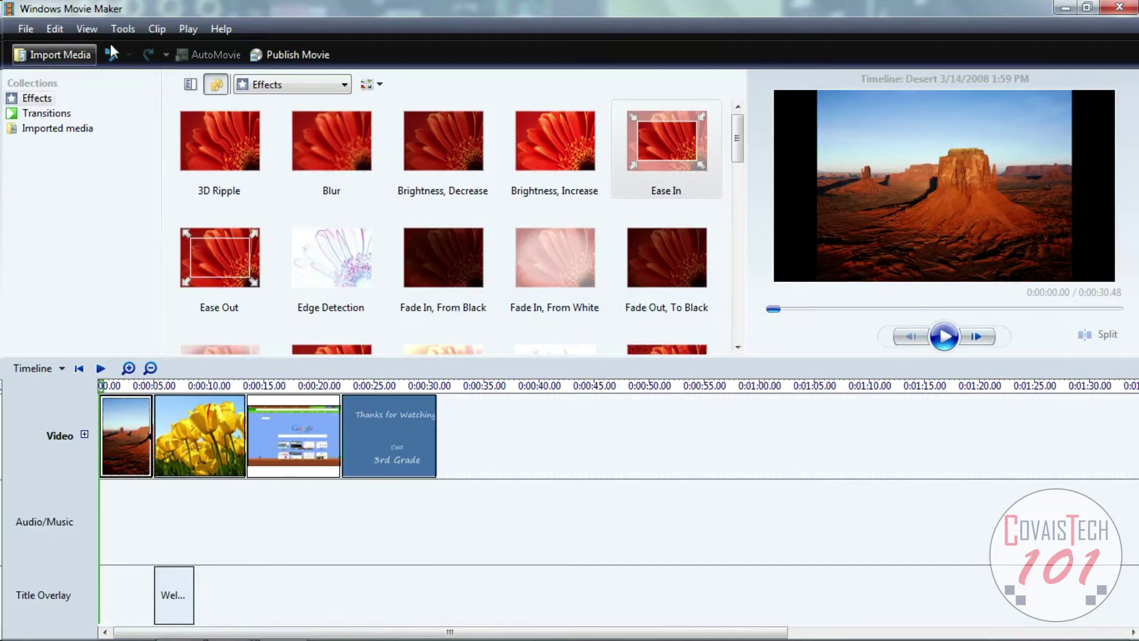
Insert Shatter In, Shatter Up Left and Shatter Up Right transitions between the four clips.
{"action": "left_click", "coordinate": [121, 30]}
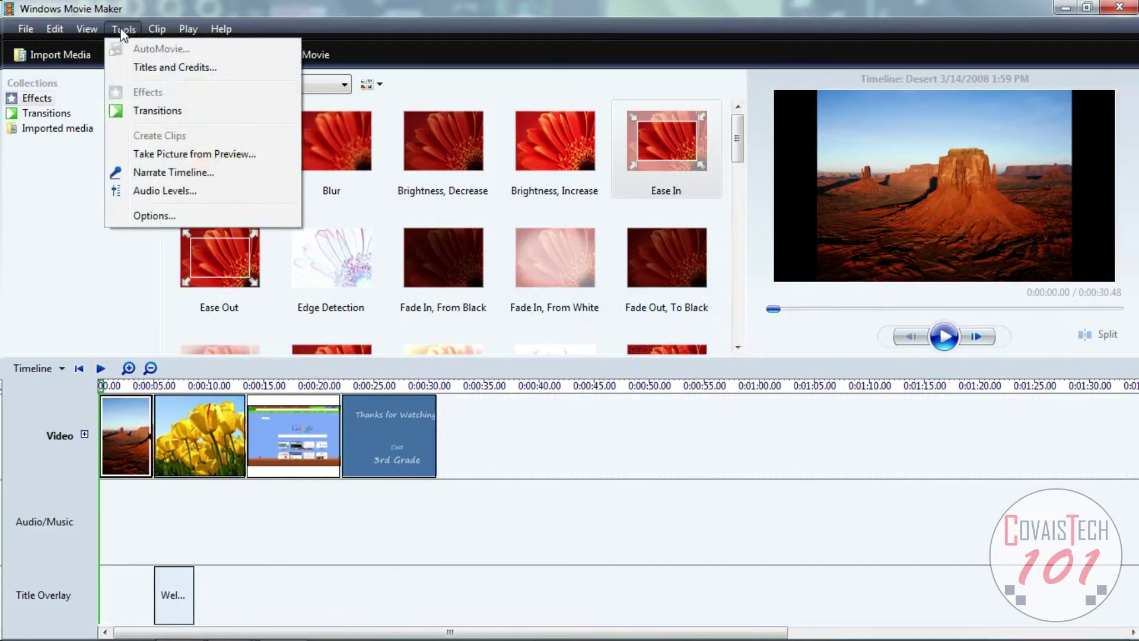
{"action": "left_click", "coordinate": [156, 111]}
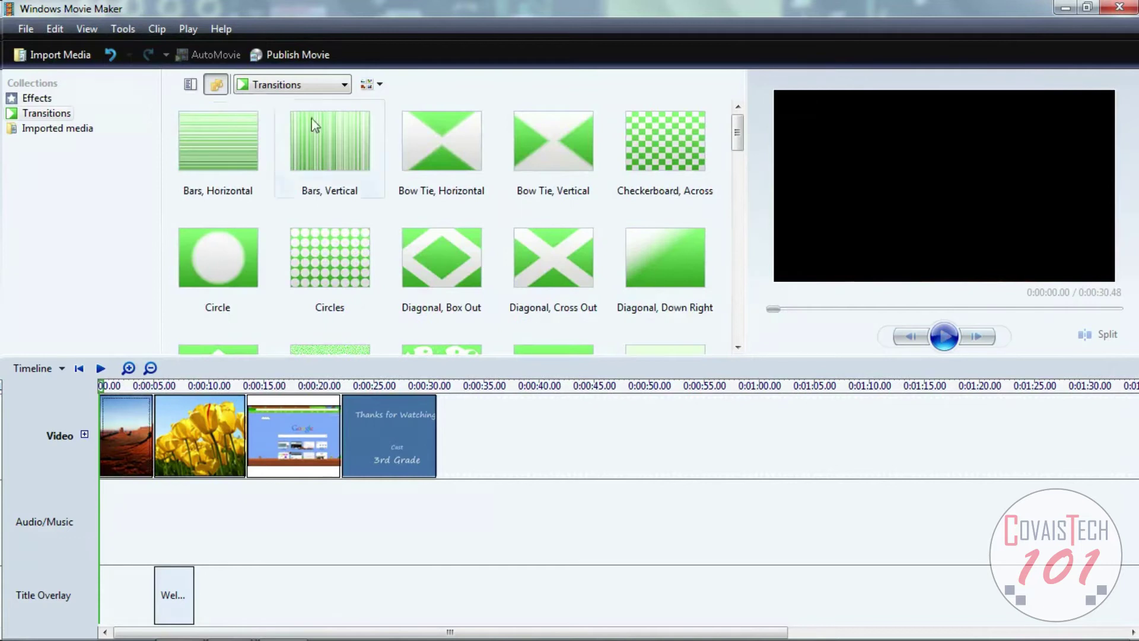
{"action": "left_click_drag", "start_coordinate": [737, 140], "coordinate": [752, 257]}
{"action": "left_click", "coordinate": [451, 191]}
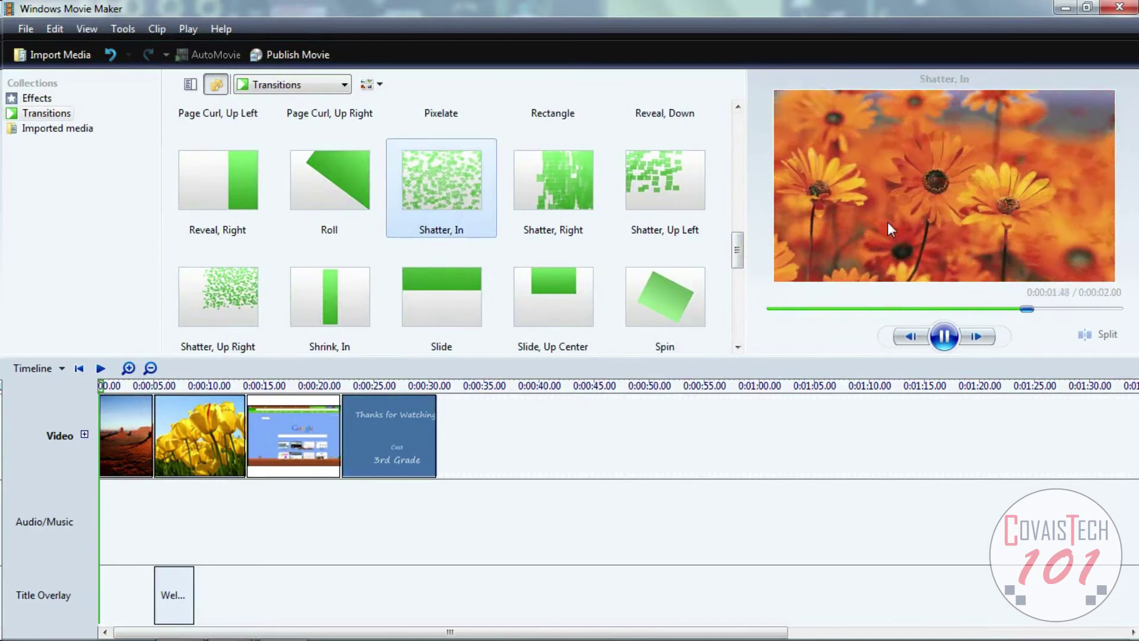
{"action": "left_click_drag", "start_coordinate": [419, 188], "coordinate": [156, 425]}
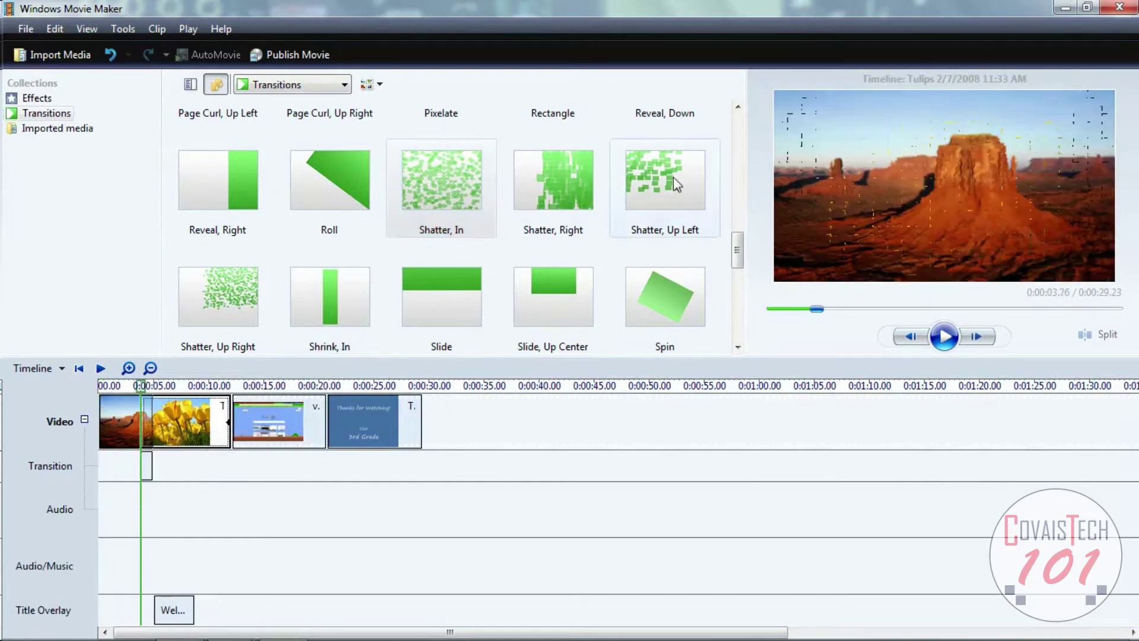
{"action": "left_click_drag", "start_coordinate": [674, 177], "coordinate": [236, 430]}
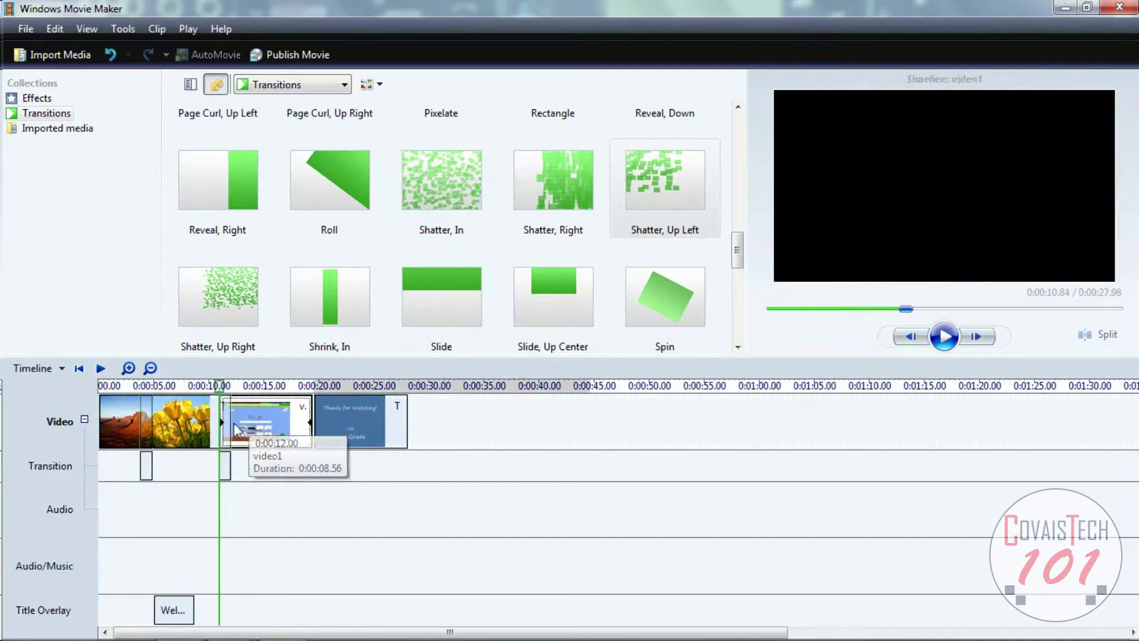
{"action": "left_click_drag", "start_coordinate": [226, 280], "coordinate": [326, 398]}
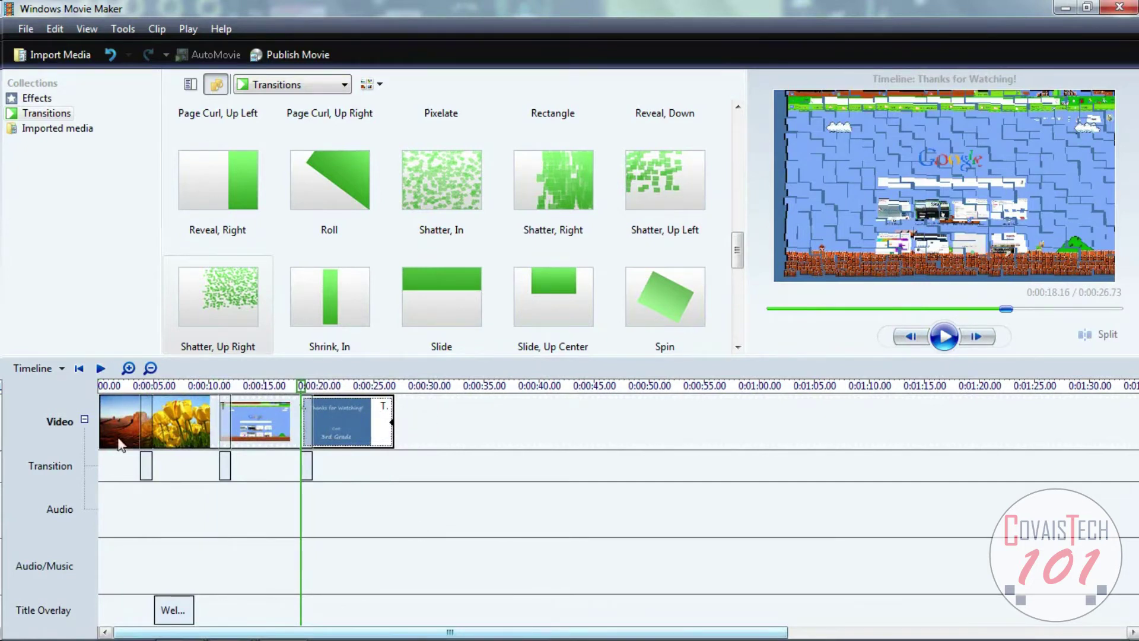
{"action": "left_click", "coordinate": [121, 442]}
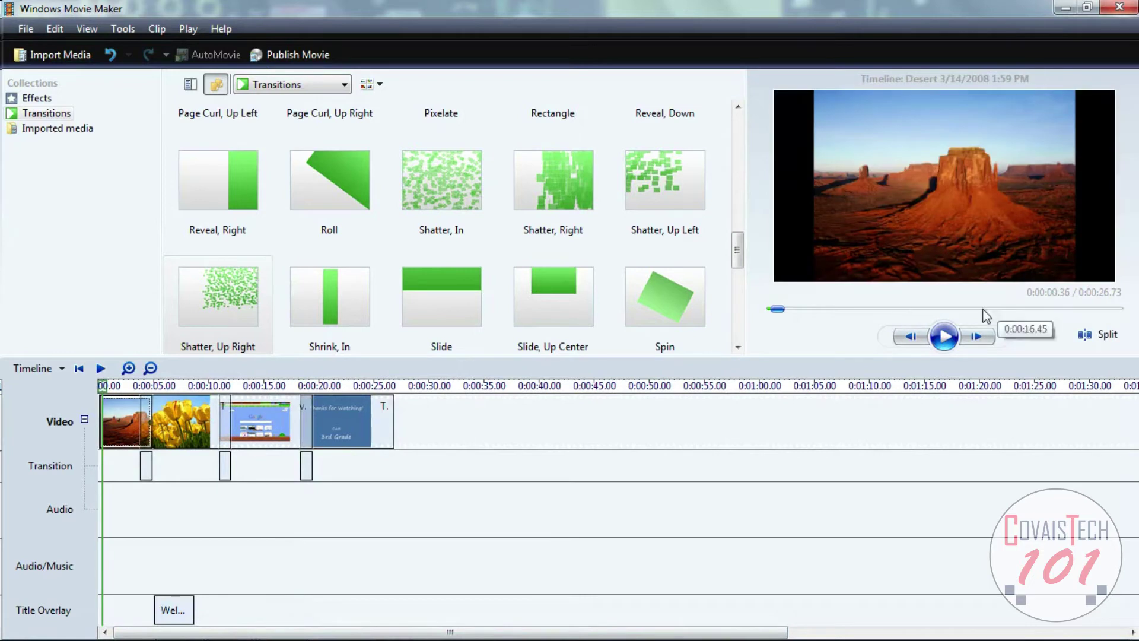
{"action": "left_click", "coordinate": [947, 341]}
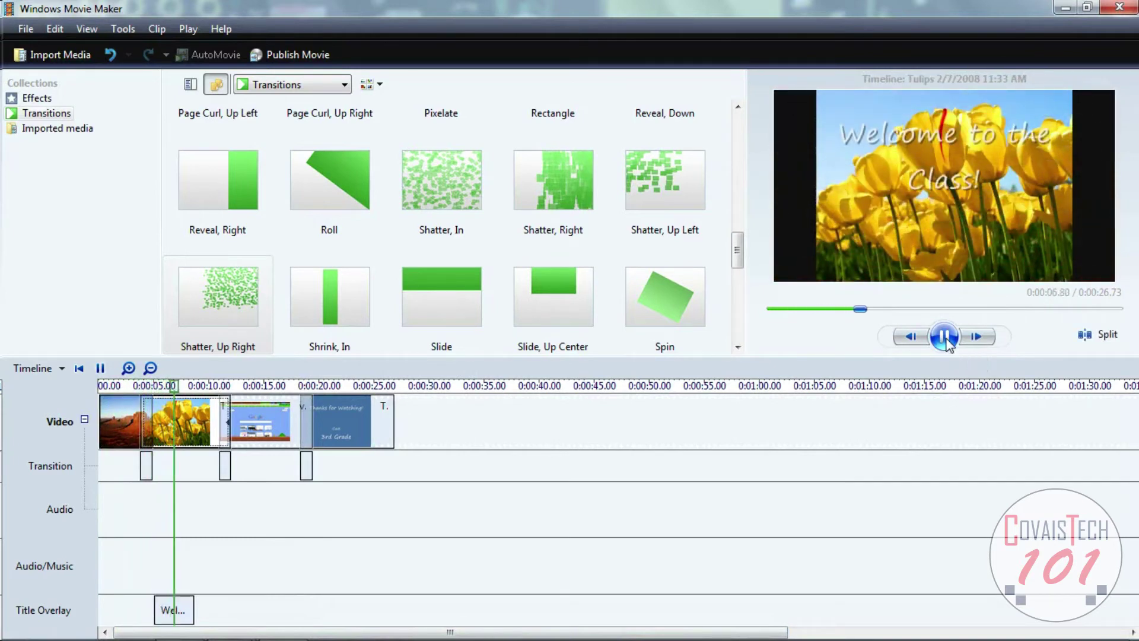
{"action": "left_click", "coordinate": [947, 340]}
{"action": "left_click_drag", "start_coordinate": [862, 309], "coordinate": [854, 310]}
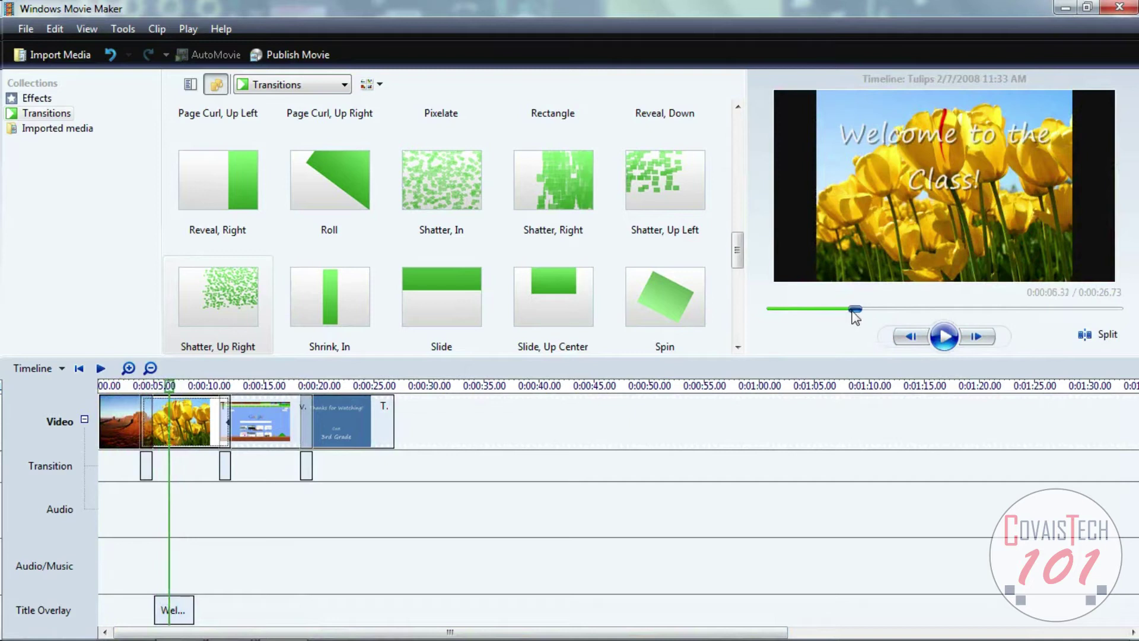
{"action": "left_click", "coordinate": [267, 424]}
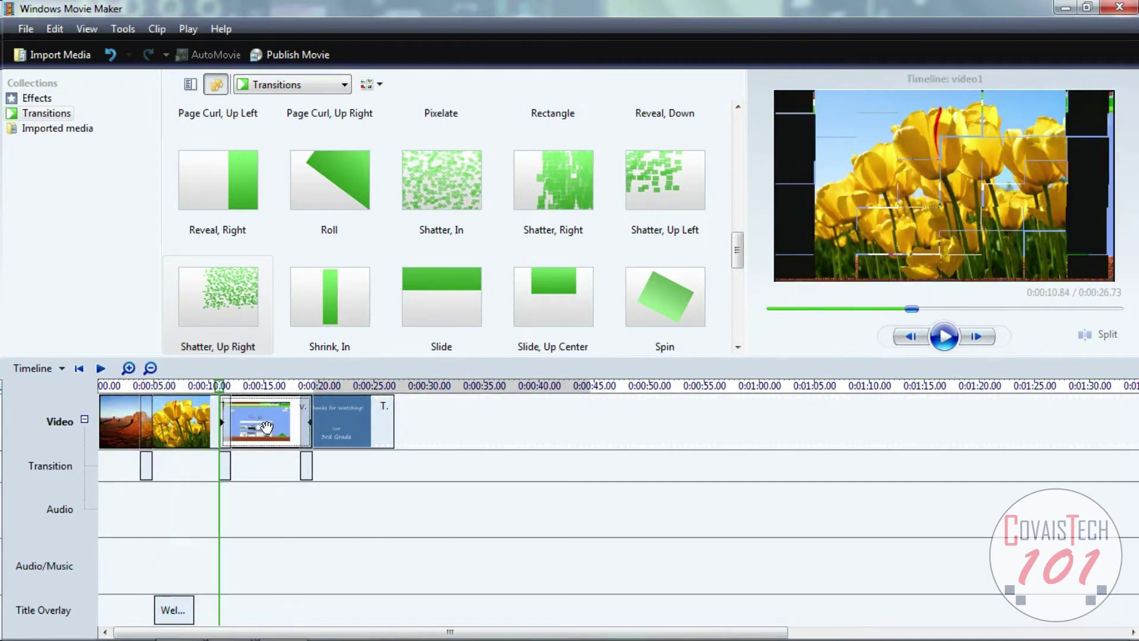
{"action": "left_click", "coordinate": [123, 28]}
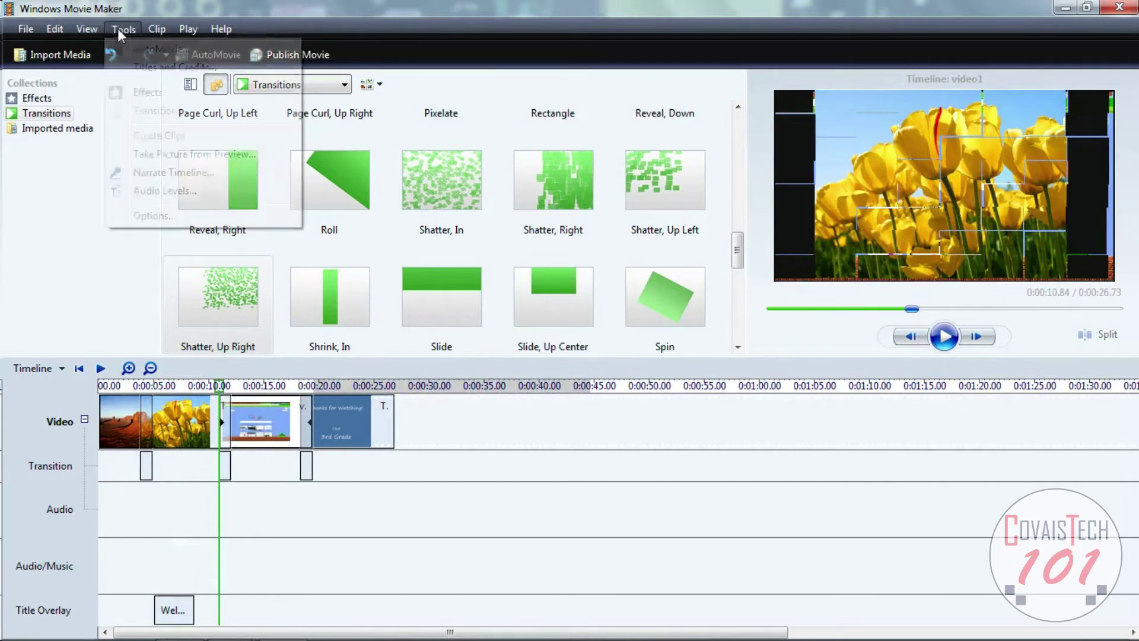
Record a narration starting at 0:00:12.07 and save it as Untitled Narration.WMA.
{"action": "left_click", "coordinate": [229, 394]}
{"action": "left_click", "coordinate": [232, 387]}
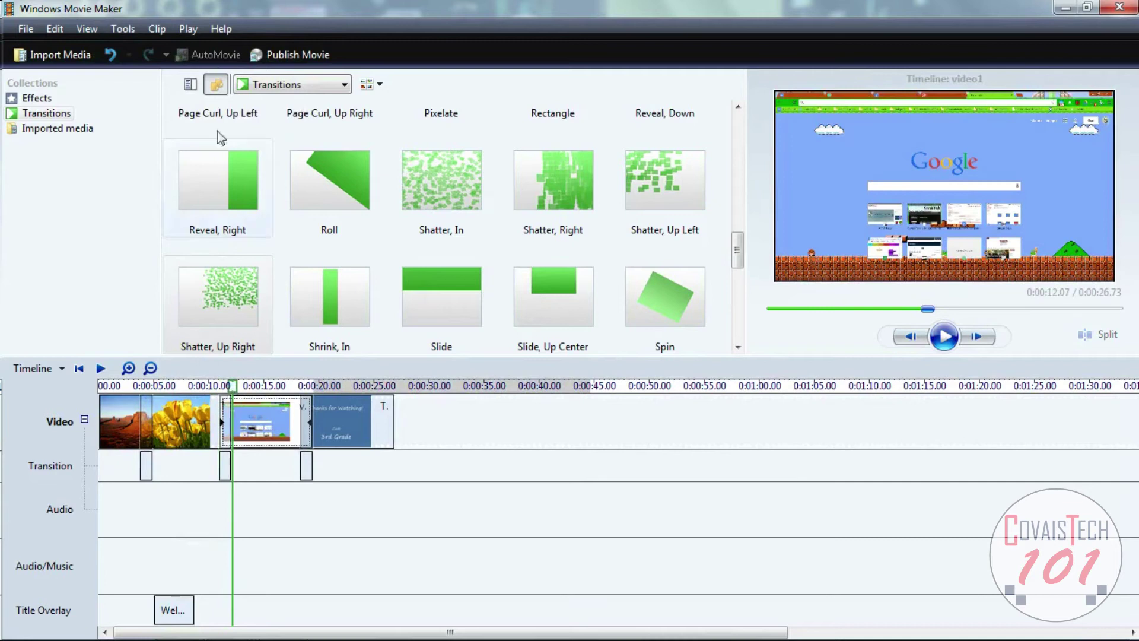
{"action": "left_click", "coordinate": [128, 30]}
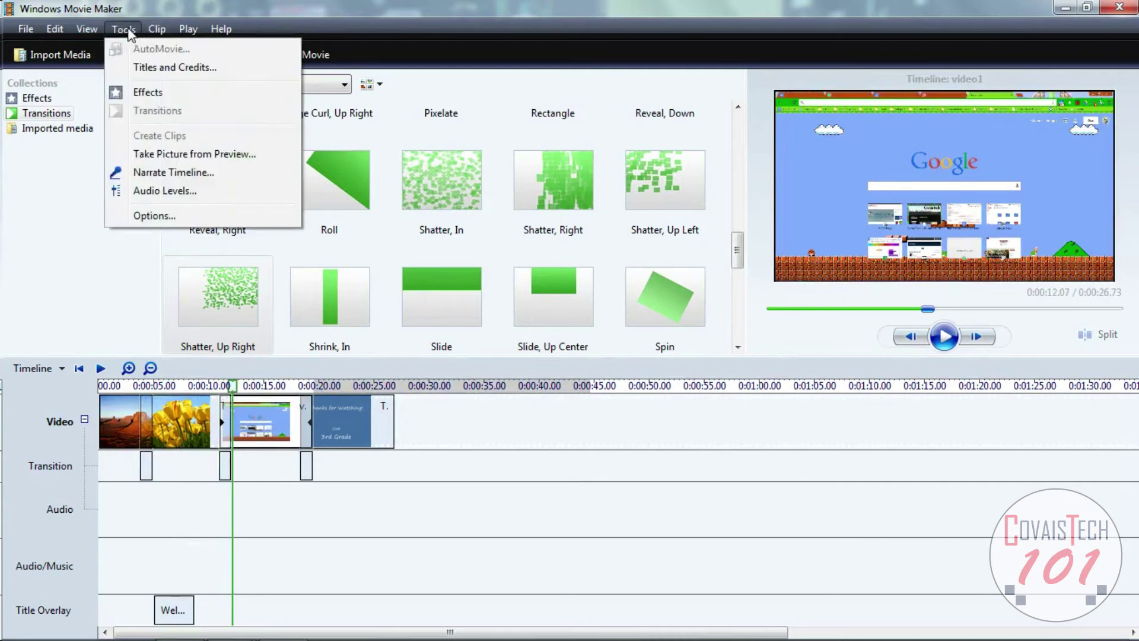
{"action": "left_click", "coordinate": [169, 172]}
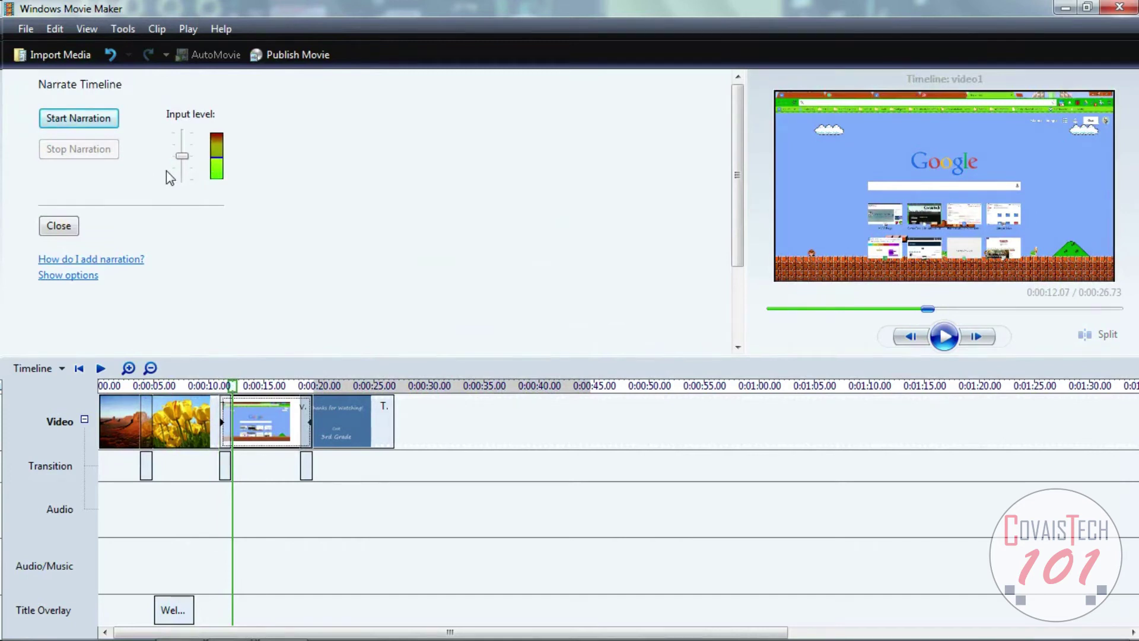
{"action": "left_click", "coordinate": [90, 121]}
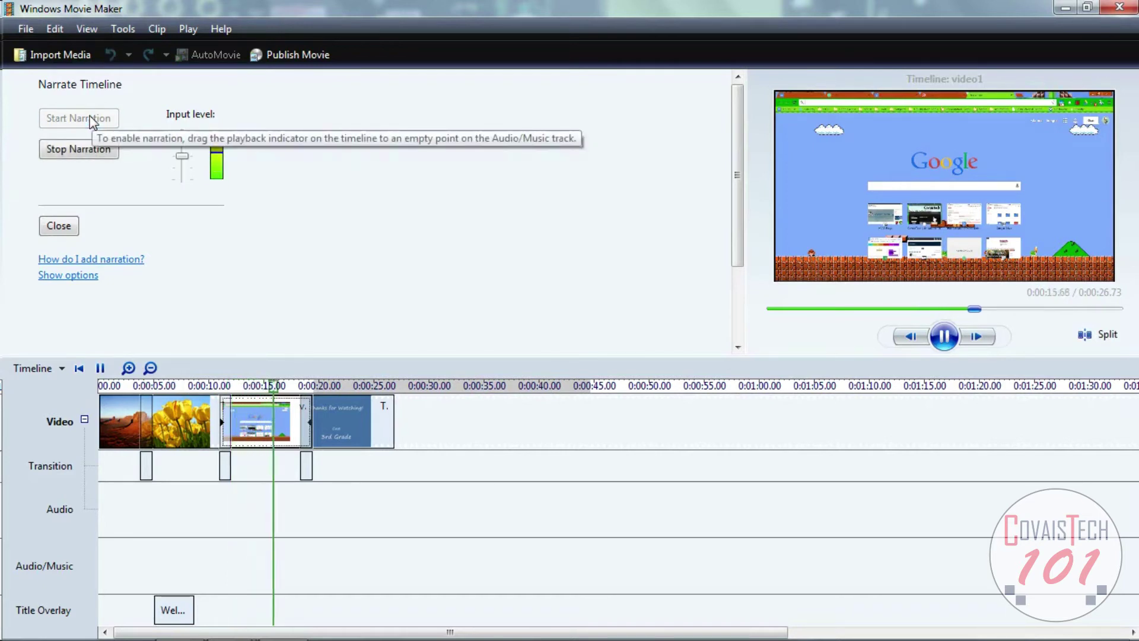
{"action": "left_click", "coordinate": [88, 150]}
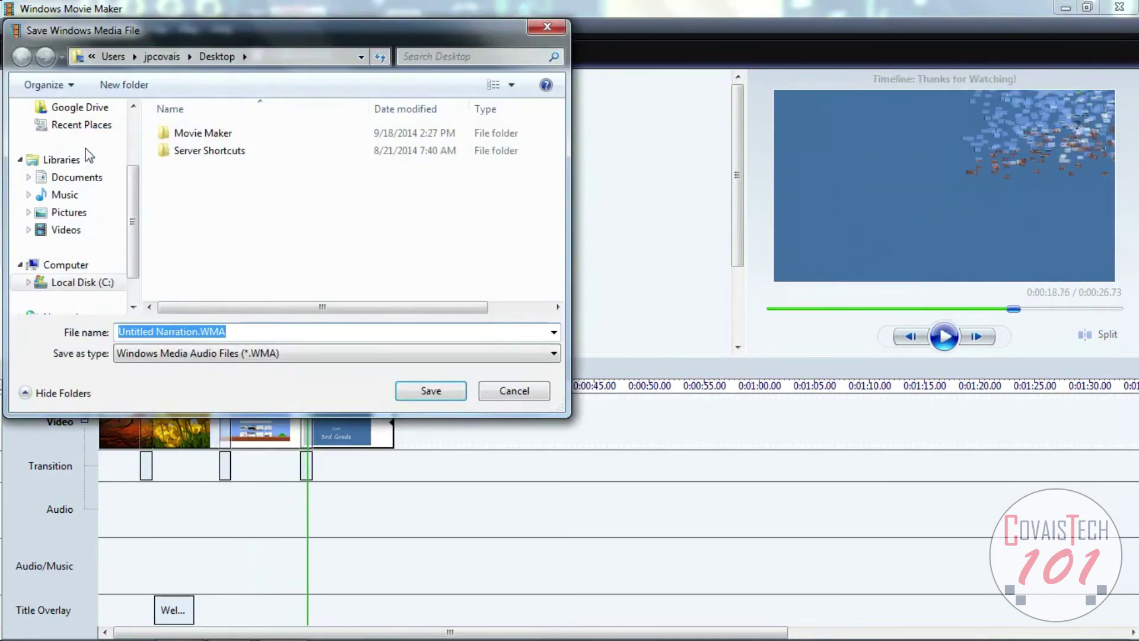
{"action": "left_click", "coordinate": [430, 391]}
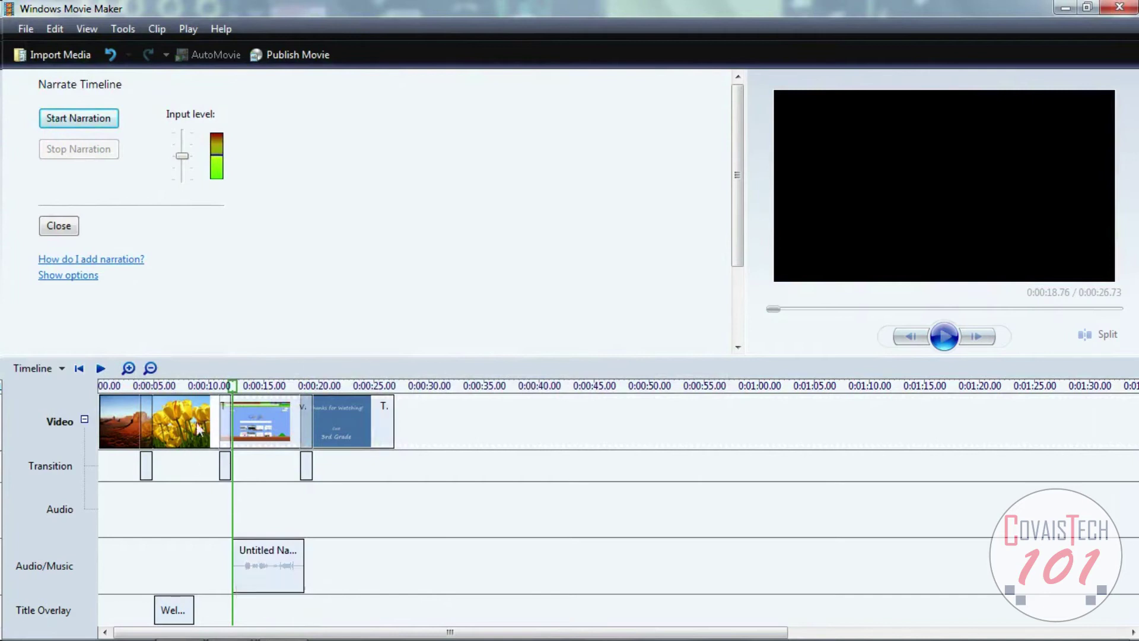
{"action": "left_click_drag", "start_coordinate": [230, 382], "coordinate": [84, 381]}
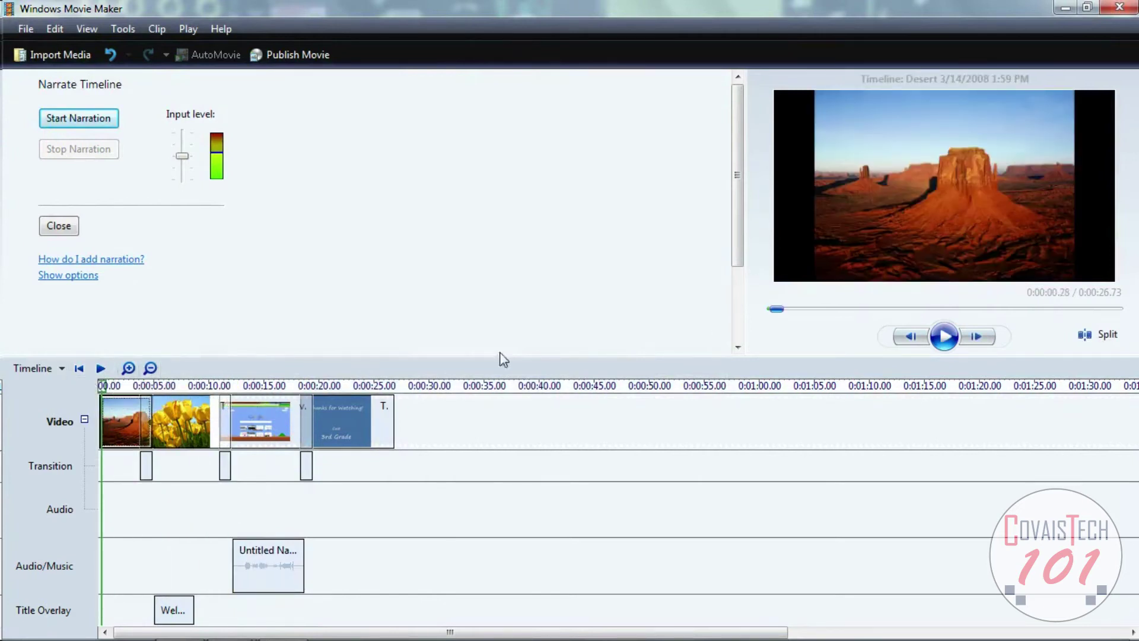
{"action": "left_click", "coordinate": [949, 341]}
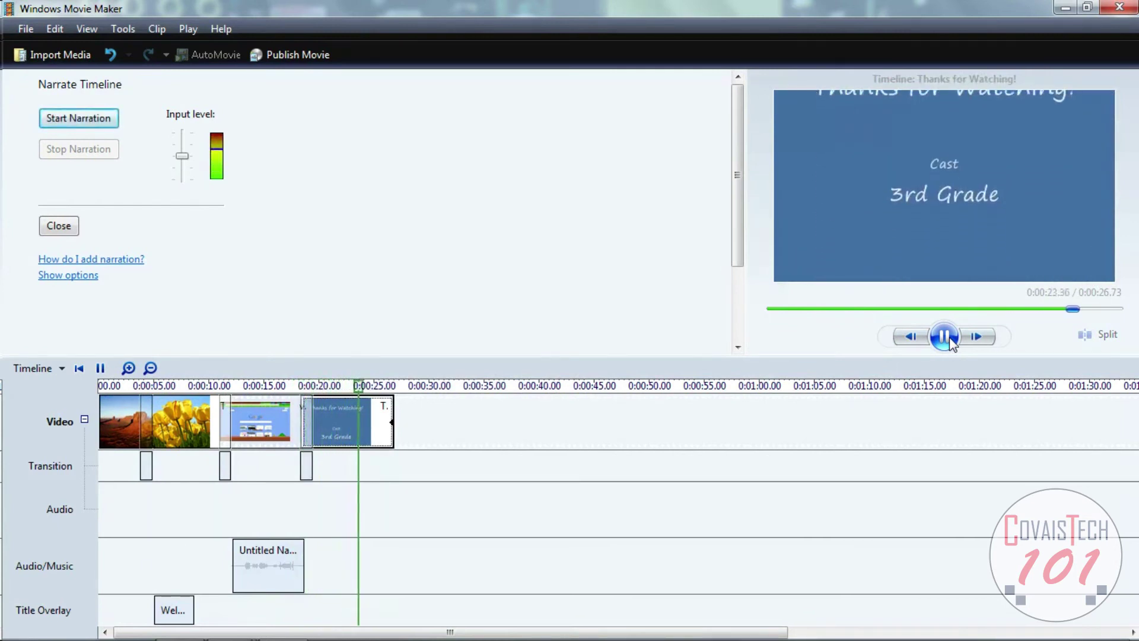
{"action": "left_click", "coordinate": [947, 338]}
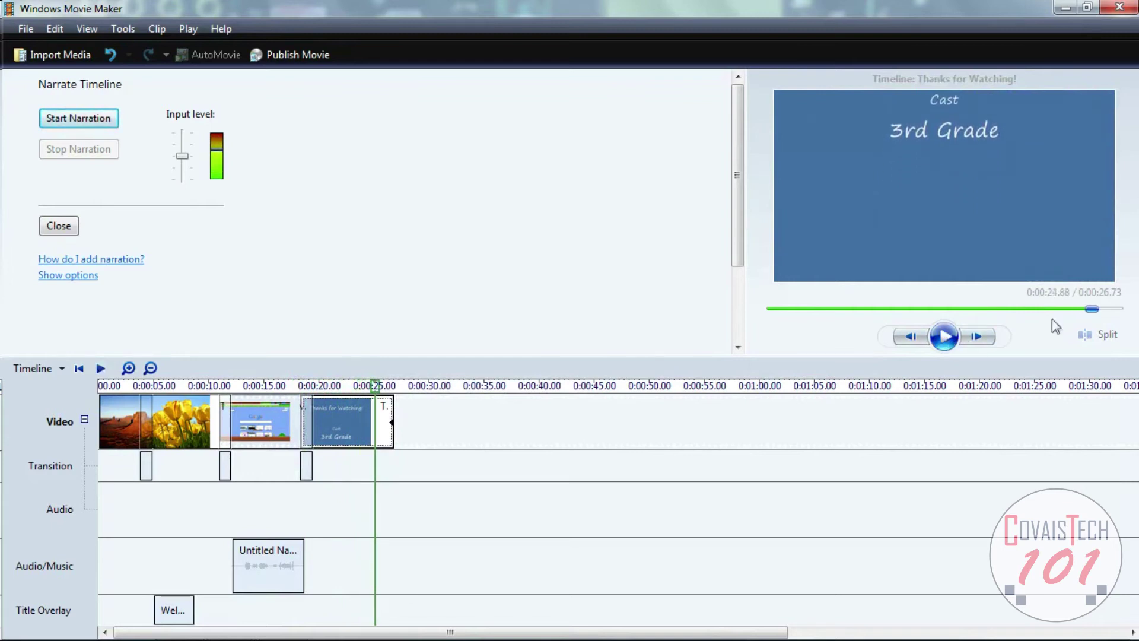
{"action": "left_click_drag", "start_coordinate": [1102, 308], "coordinate": [770, 314]}
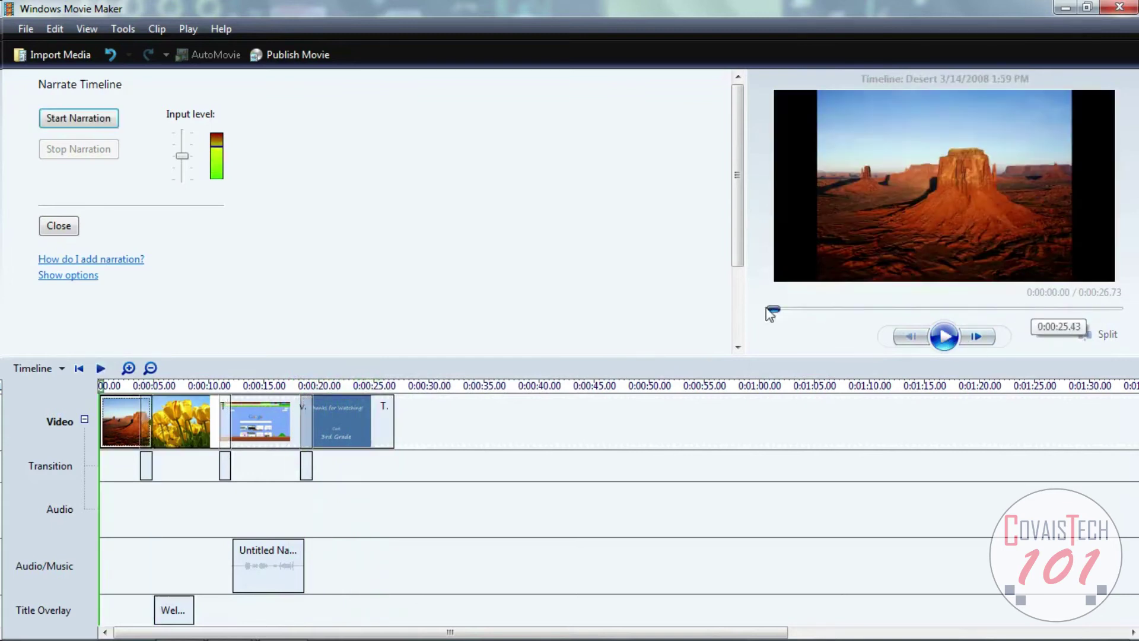
Close the narration panel and start the Publish Movie wizard targeting this computer.
{"action": "left_click", "coordinate": [60, 226]}
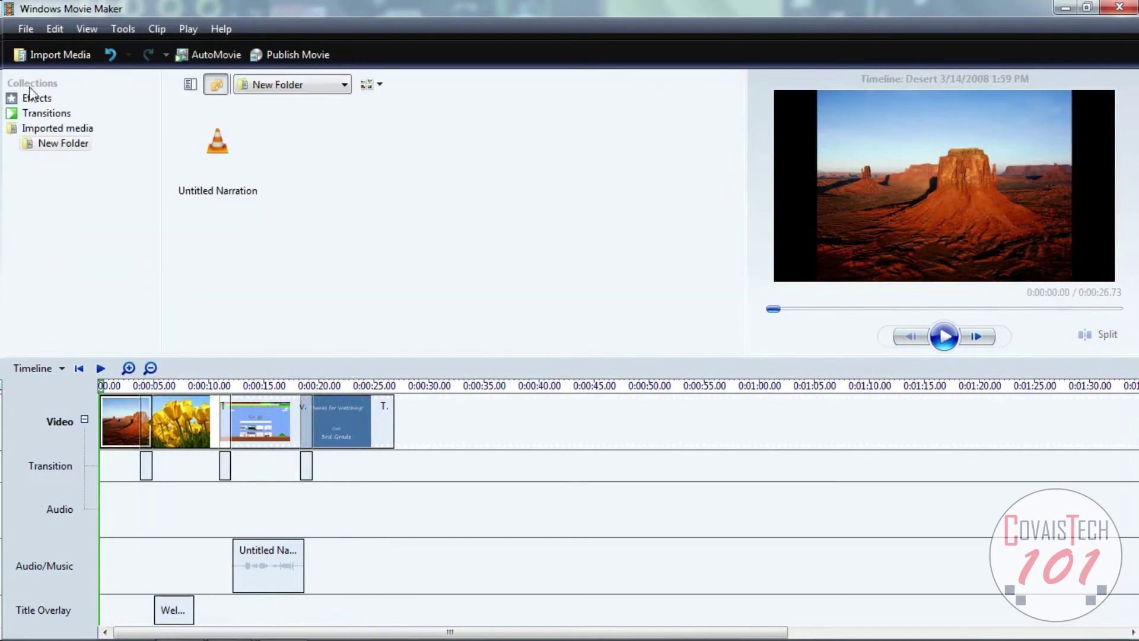
{"action": "left_click", "coordinate": [20, 31]}
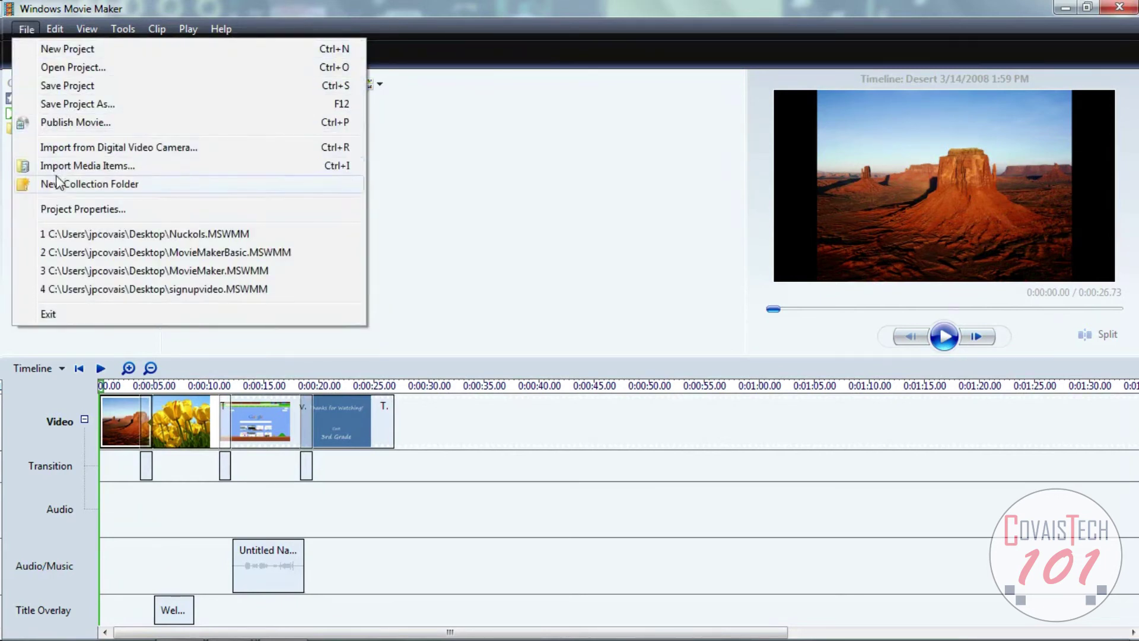
{"action": "left_click", "coordinate": [62, 123]}
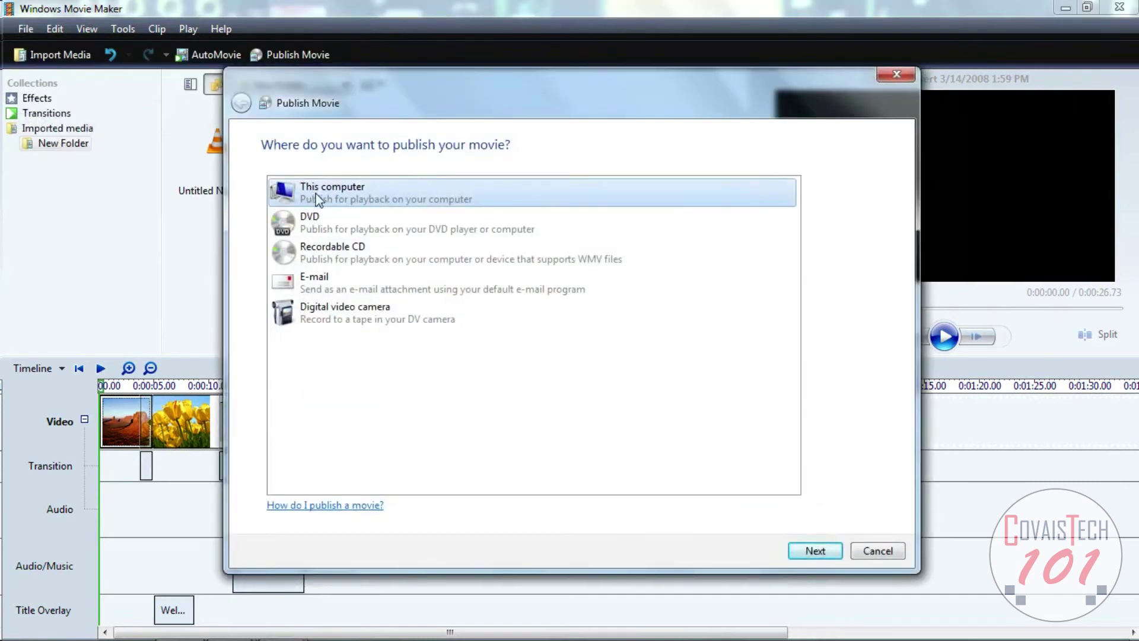
{"action": "left_click", "coordinate": [816, 551]}
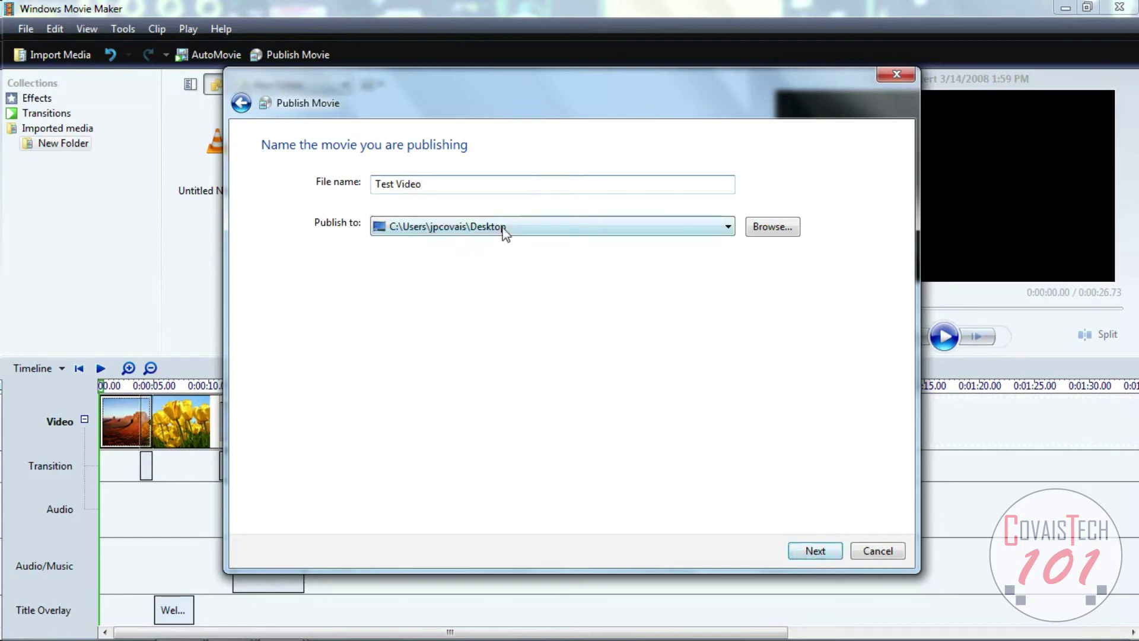
Publish Test Video to the Desktop using Windows Media HD 1920x1080 settings.
{"action": "left_click", "coordinate": [816, 552]}
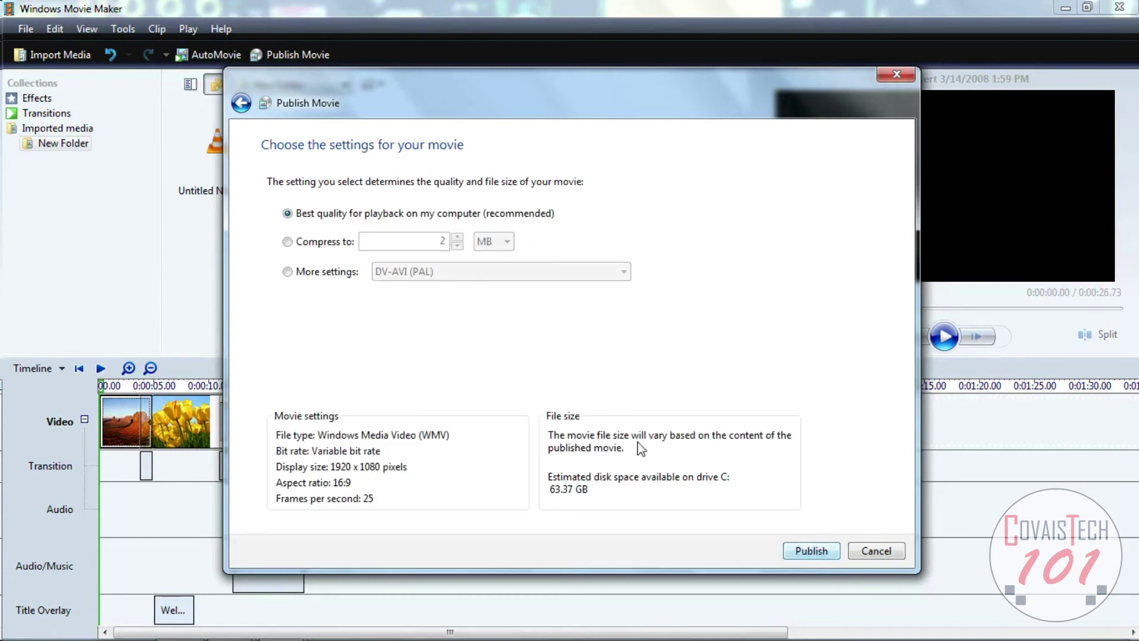
{"action": "left_click", "coordinate": [295, 274]}
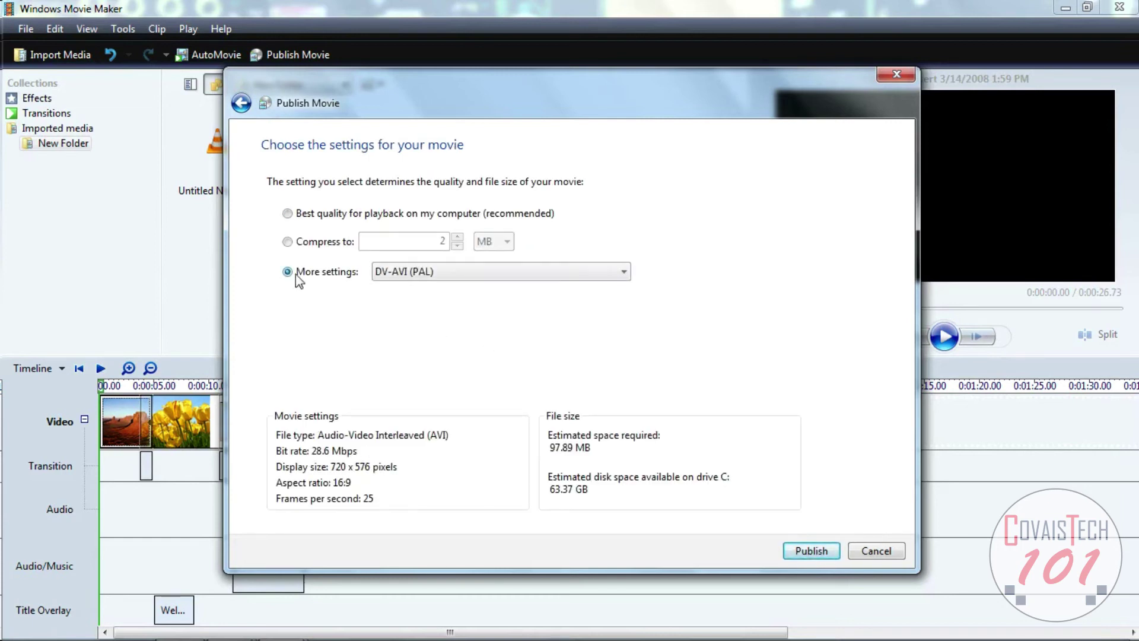
{"action": "left_click", "coordinate": [567, 275]}
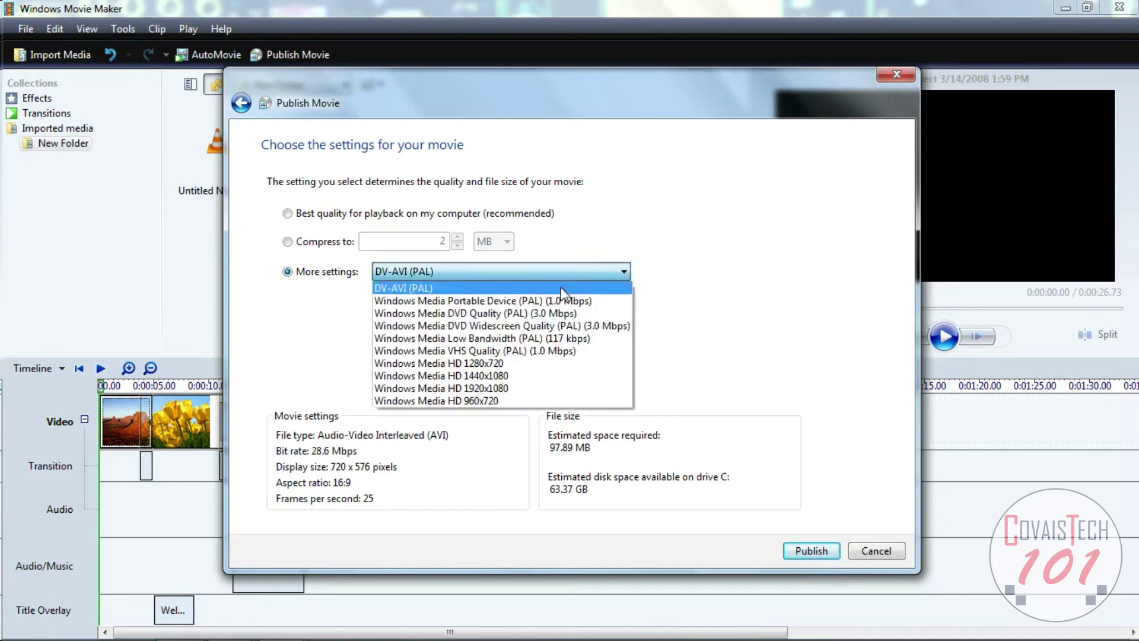
{"action": "left_click", "coordinate": [517, 389]}
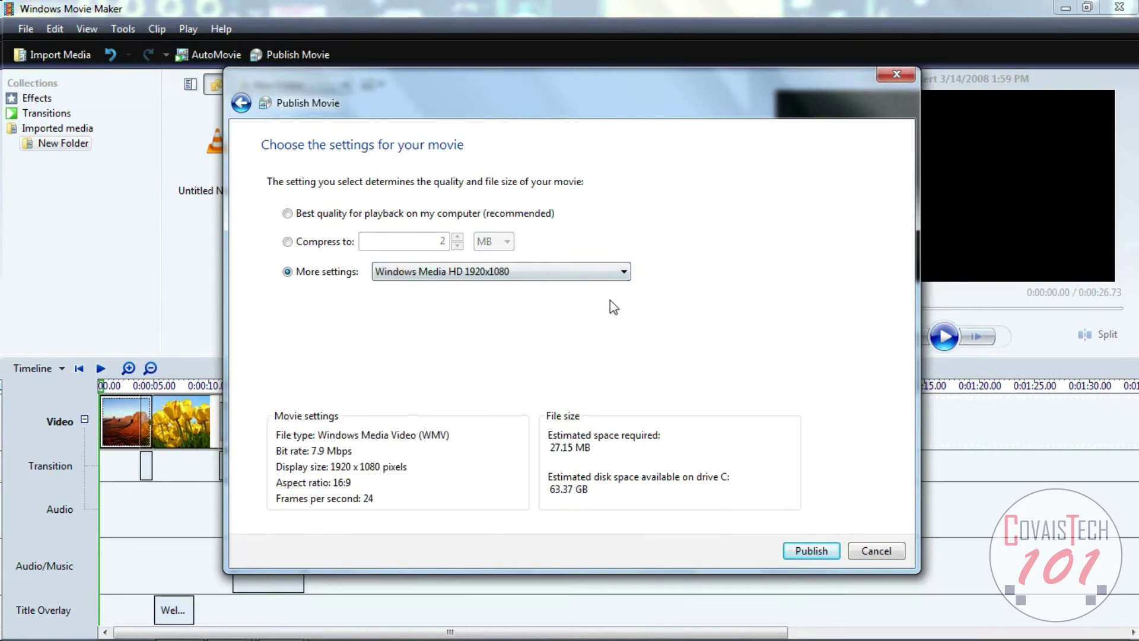
{"action": "left_click", "coordinate": [819, 553]}
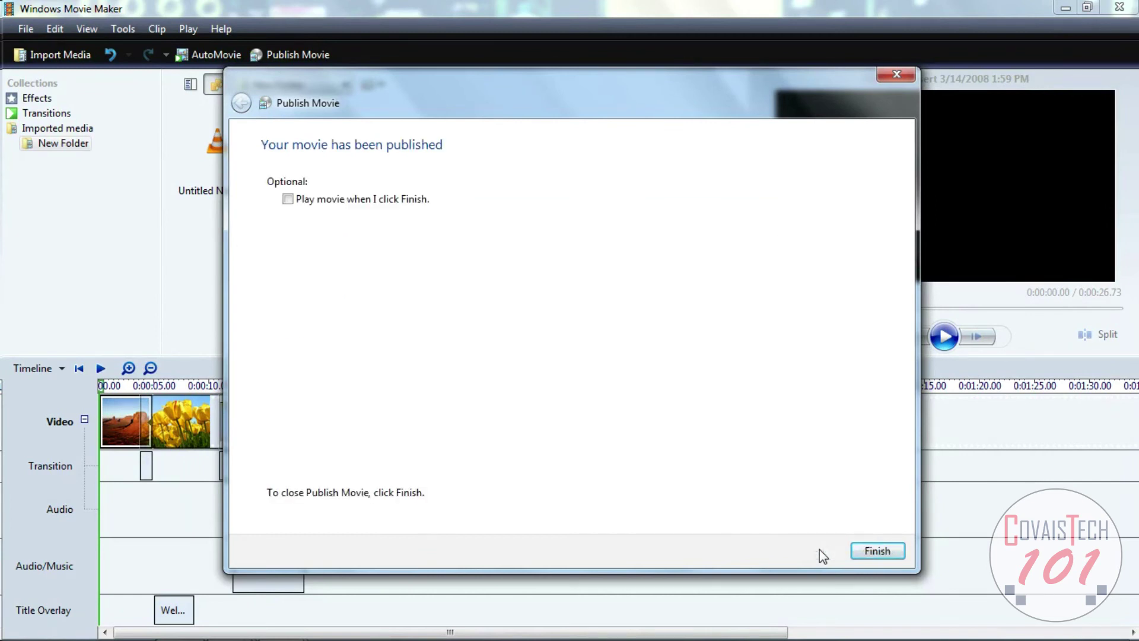
Finish the wizard, minimise Movie Maker and drag Test Video.wmv to the desktop centre.
{"action": "left_click", "coordinate": [878, 551]}
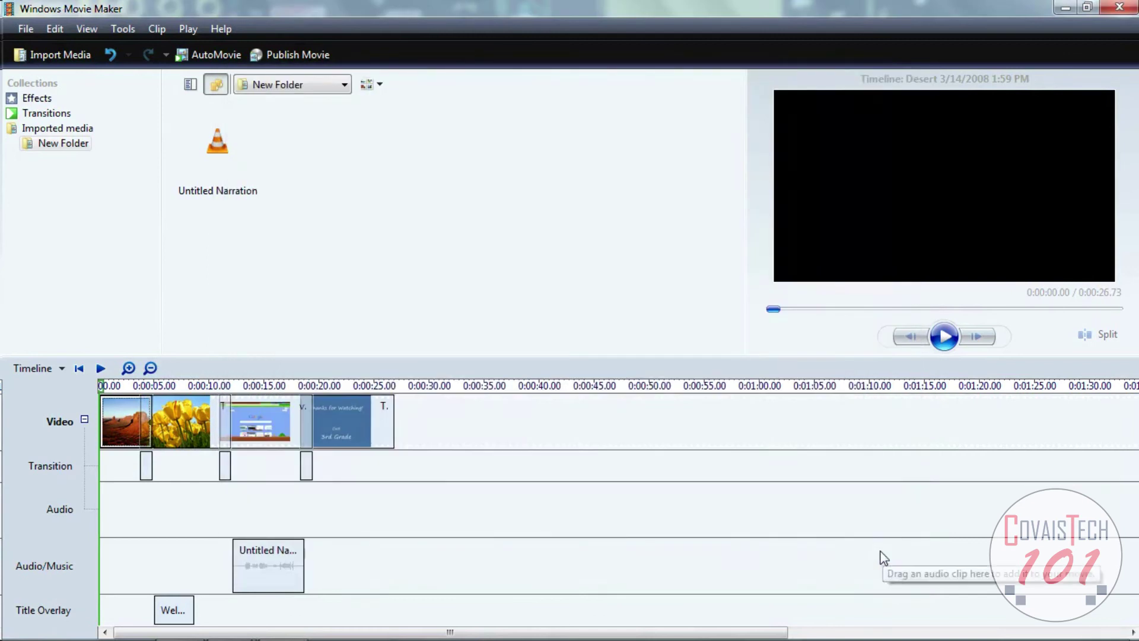
{"action": "left_click", "coordinate": [1064, 7]}
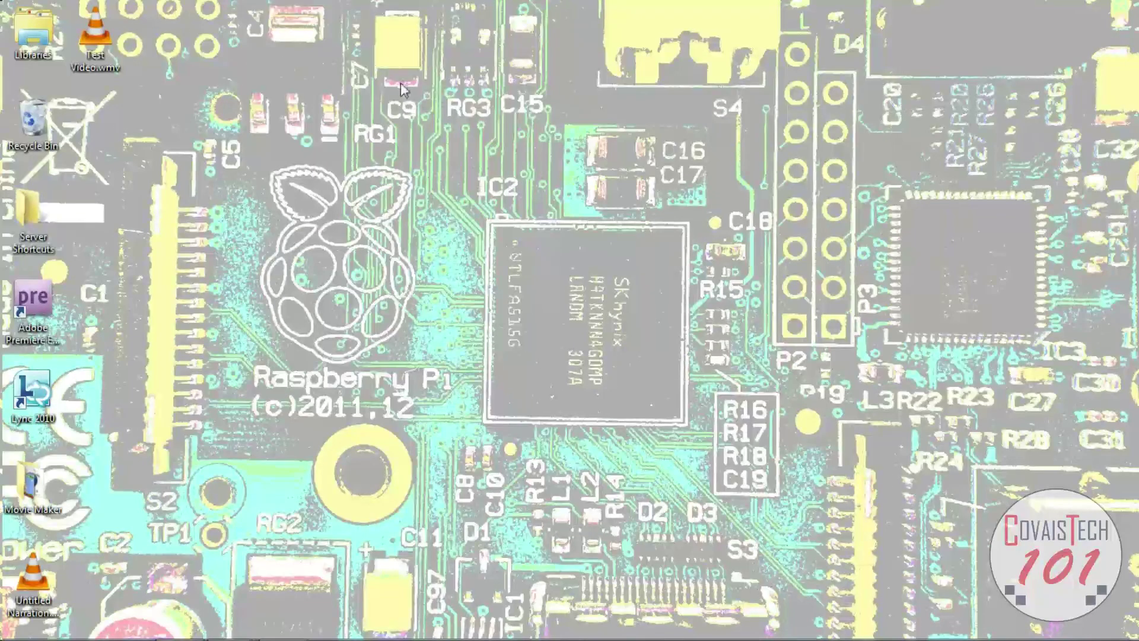
{"action": "left_click_drag", "start_coordinate": [102, 33], "coordinate": [203, 80]}
{"action": "left_click_drag", "start_coordinate": [595, 297], "coordinate": [604, 302]}
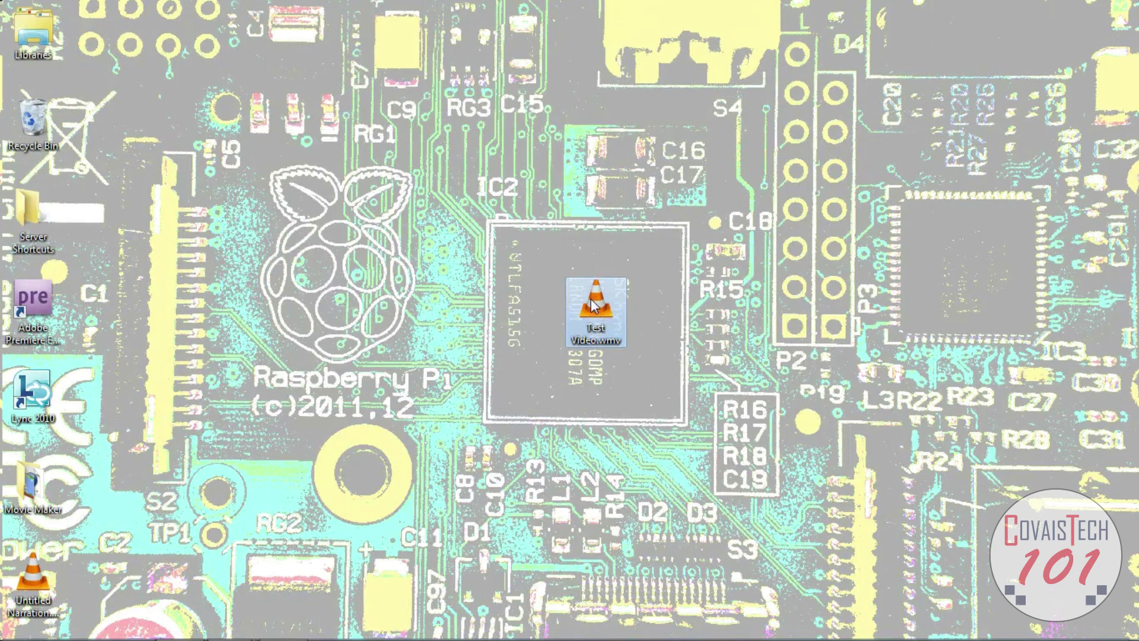
Play Test Video.wmv from the desktop in VLC, starting on the desert scene.
{"action": "double_click", "coordinate": [593, 305]}
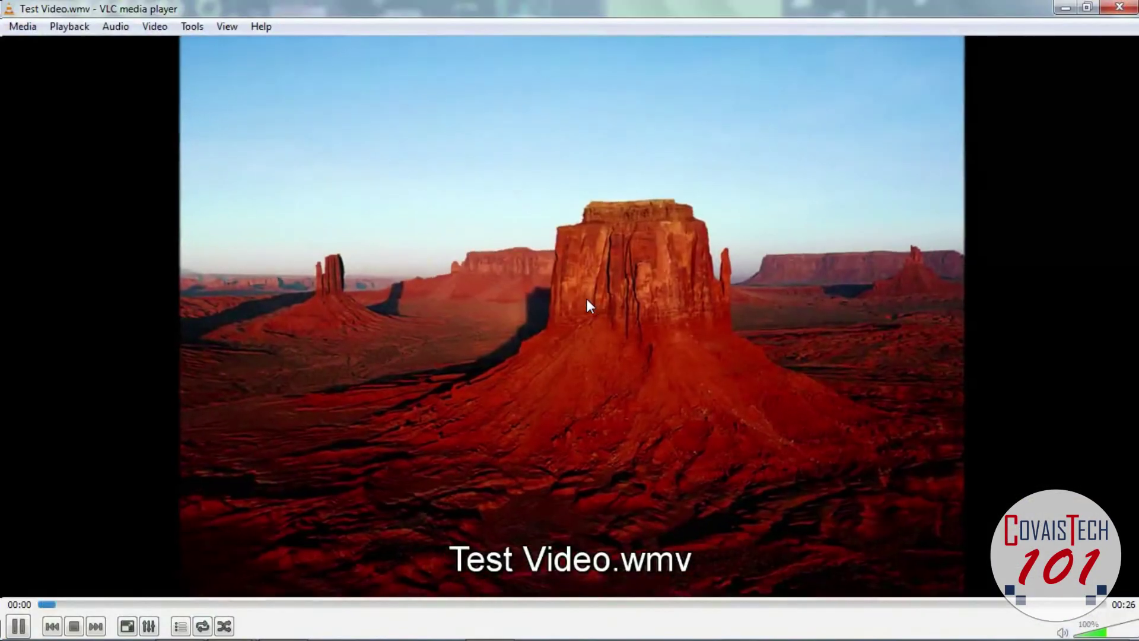